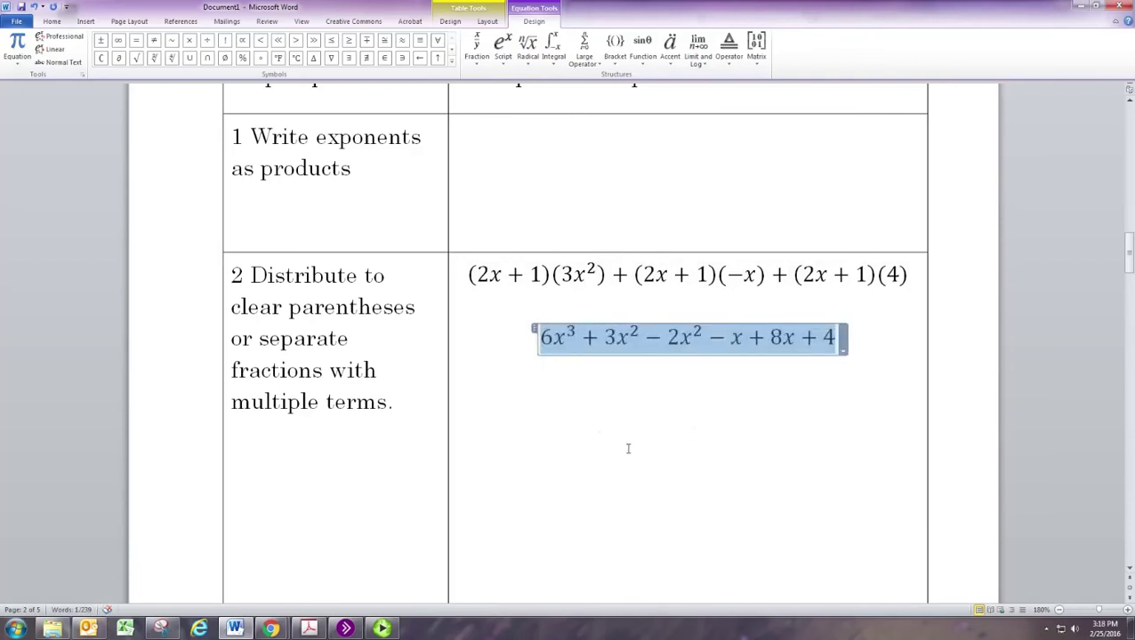
Step: Scroll down the worksheet past the expanded Distribute row
{"action": "scroll", "coordinate": [630, 441], "scroll_direction": "down", "scroll_amount": 6}
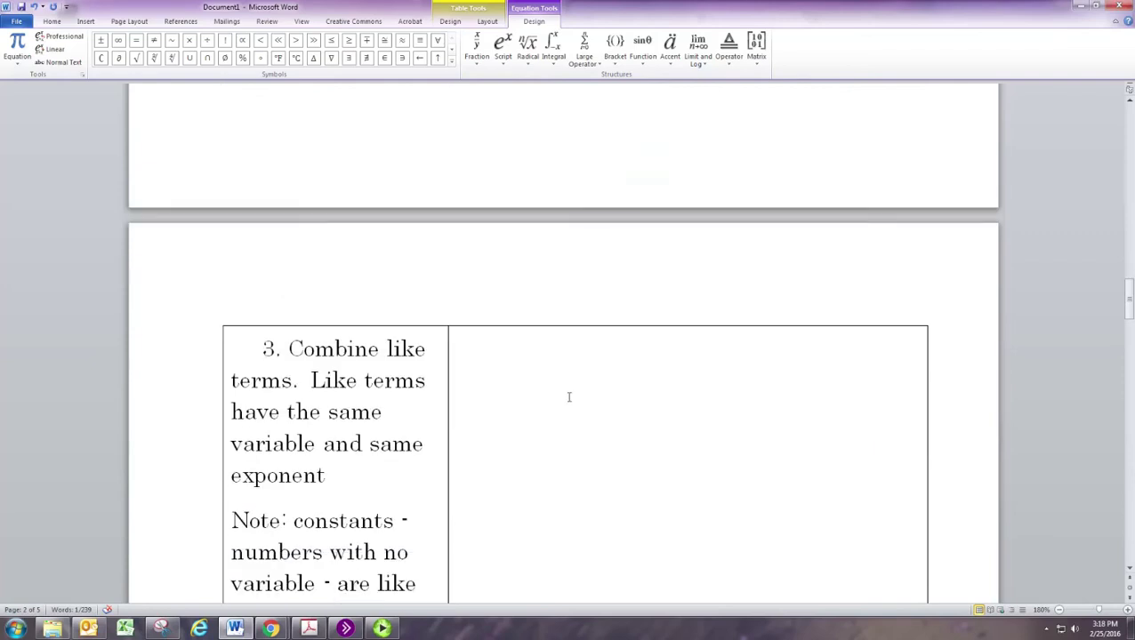
Step: Paste the expansion into step 3's cell and combine 3x² − 2x² into x²
{"action": "left_click", "coordinate": [562, 409]}
{"action": "type", "text": "6x³+3x²−2x²−x+8x+4"}
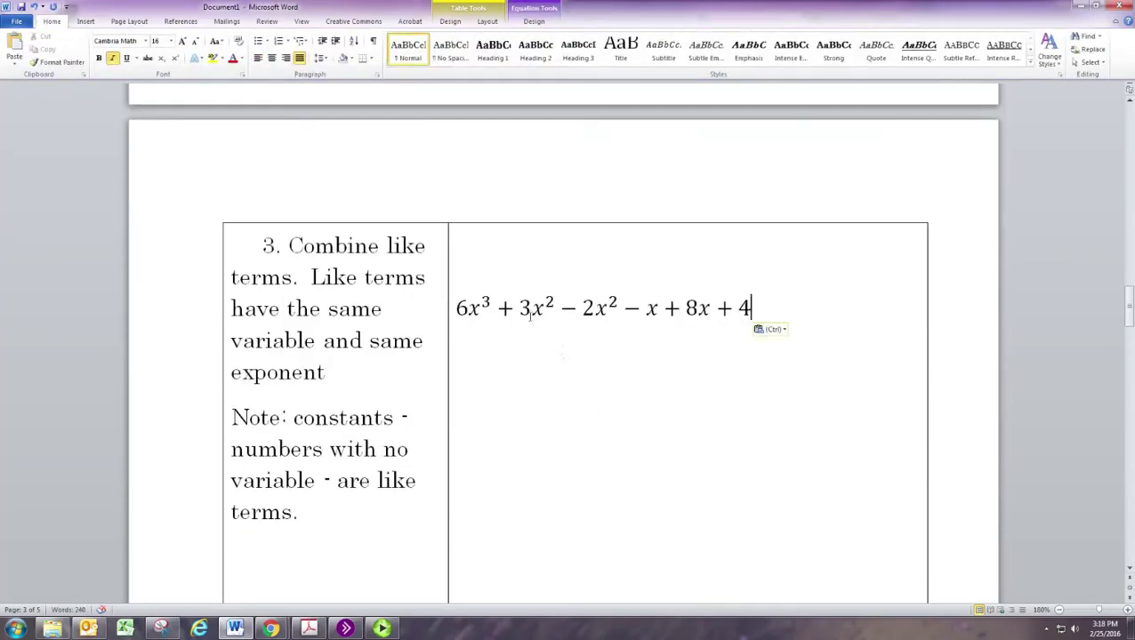
{"action": "left_click_drag", "start_coordinate": [521, 312], "coordinate": [621, 312]}
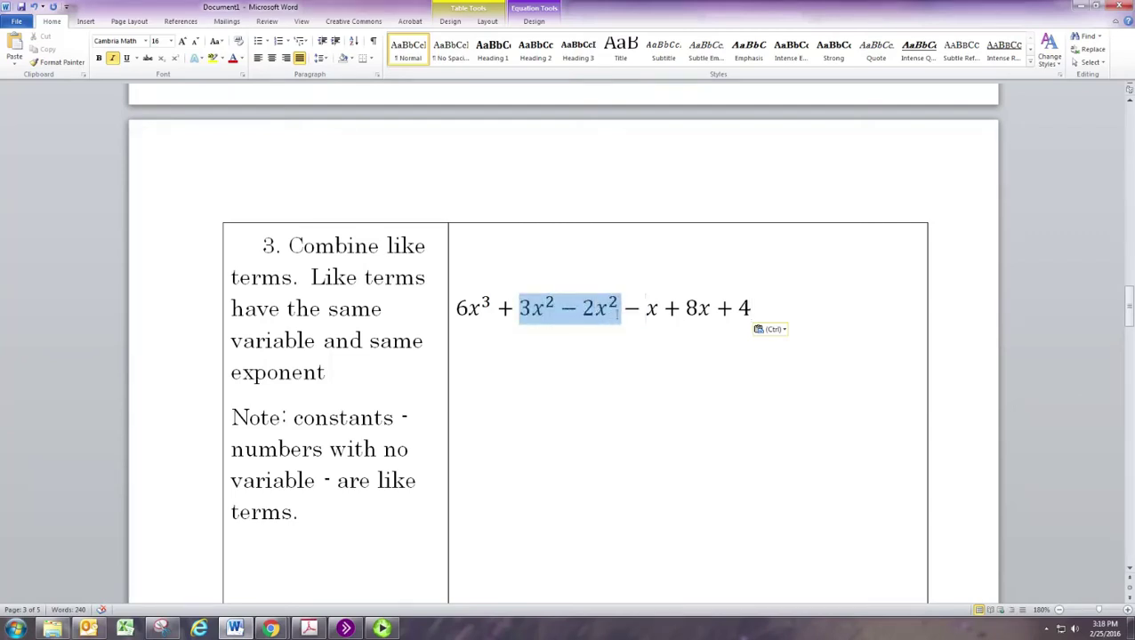
{"action": "left_click", "coordinate": [523, 314]}
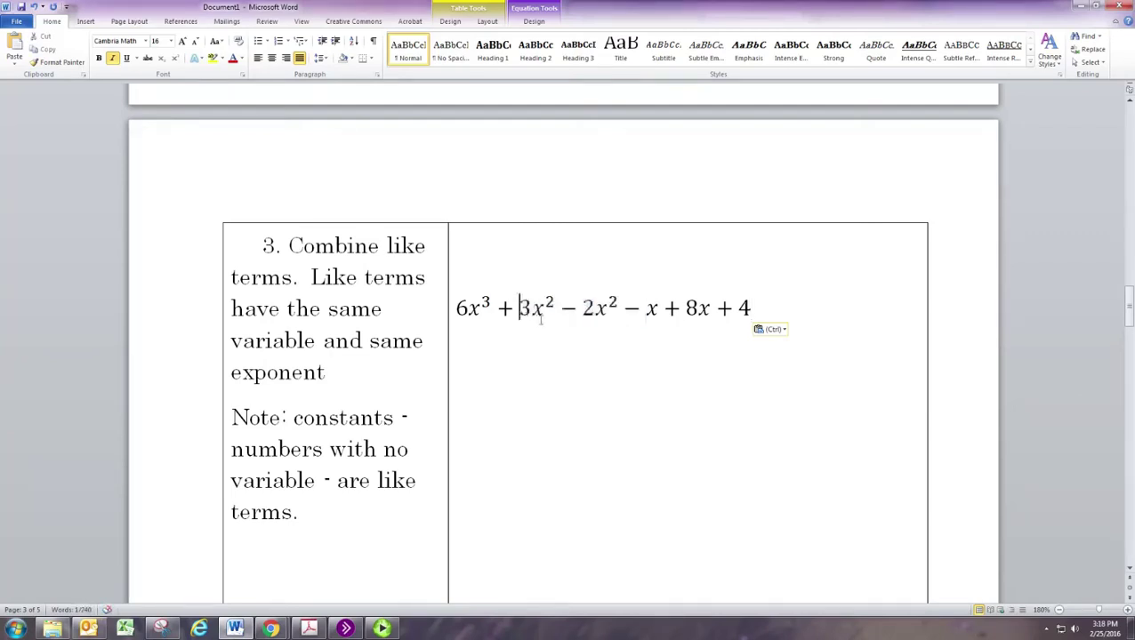
{"action": "key", "text": "Delete"}
{"action": "key", "text": "Right"}
{"action": "key", "text": "Right"}
{"action": "key", "text": "Delete"}
{"action": "key", "text": "Delete"}
{"action": "key", "text": "Delete"}
{"action": "key", "text": "Delete"}
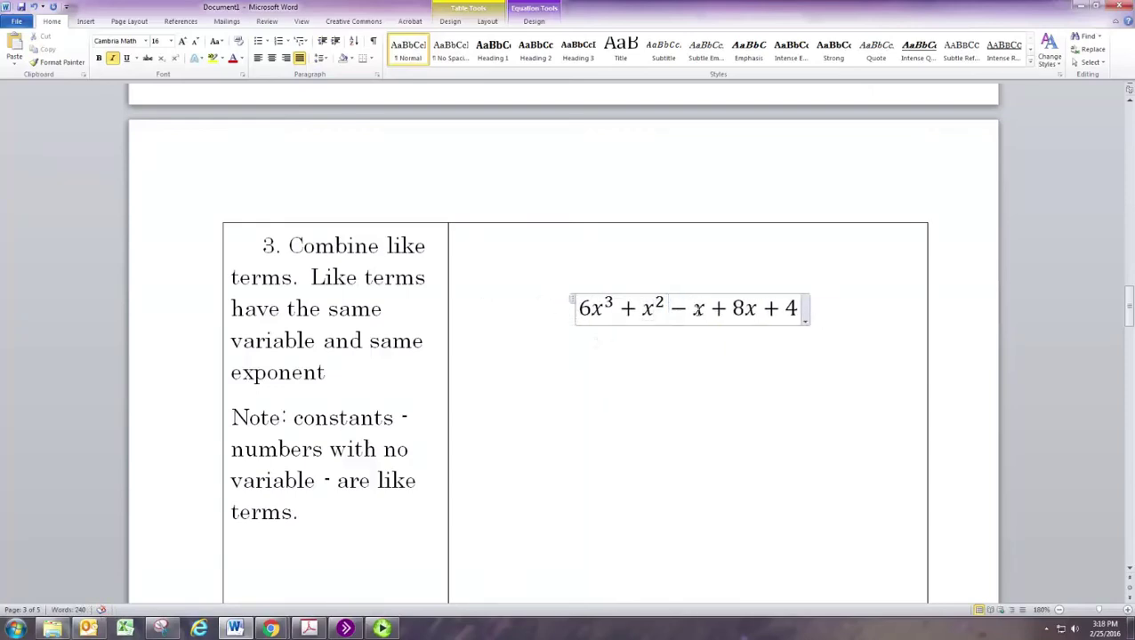
Step: Combine − x + 8x into 7x, leaving 6x³ + x² + 7x + 4
{"action": "left_click_drag", "start_coordinate": [676, 315], "coordinate": [757, 323]}
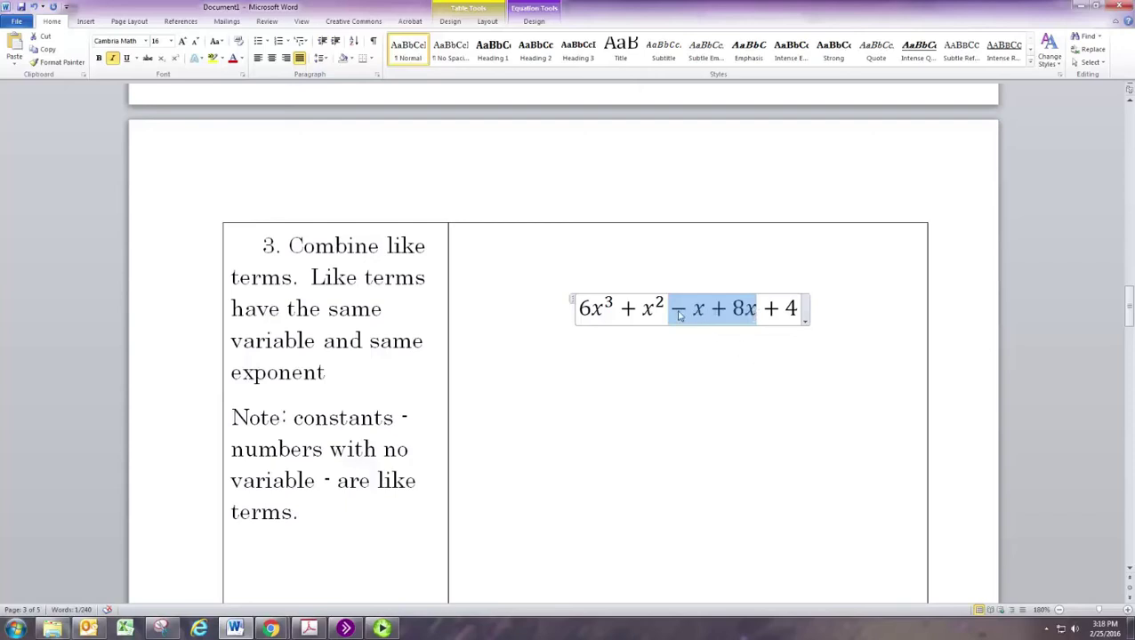
{"action": "left_click", "coordinate": [683, 315]}
{"action": "key", "text": "Delete"}
{"action": "key", "text": "Delete"}
{"action": "key", "text": "Right"}
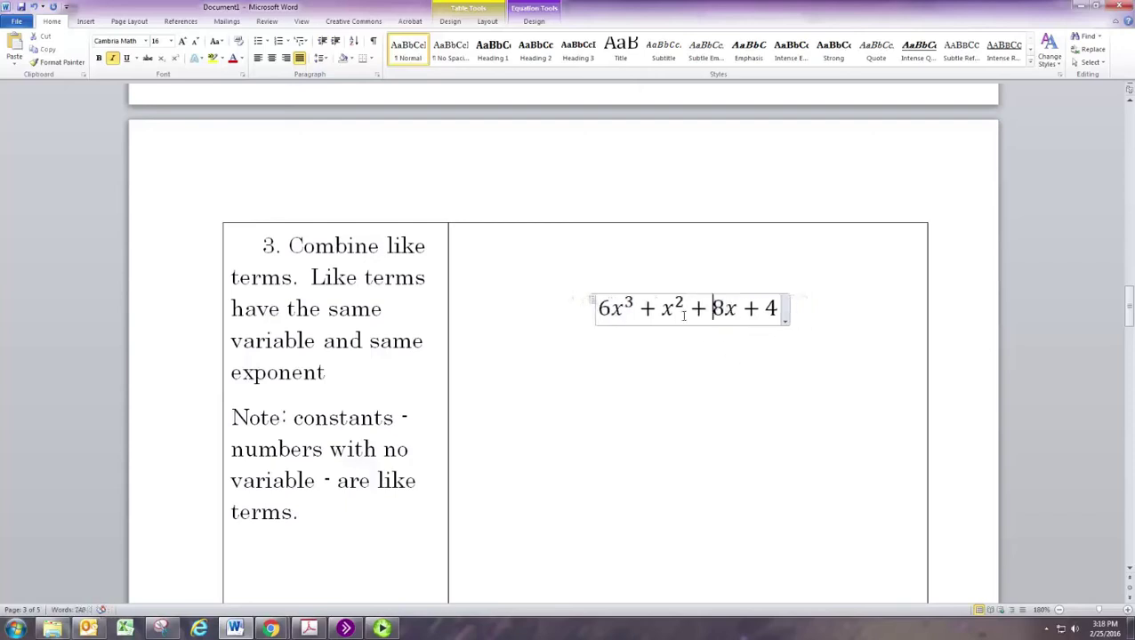
{"action": "key", "text": "Delete"}
{"action": "type", "text": "7"}
Step: Paste the Methodology example equation 6x³ − 3x² − 45x into step 1's right cell
{"action": "scroll", "coordinate": [775, 465], "scroll_direction": "down", "scroll_amount": 5}
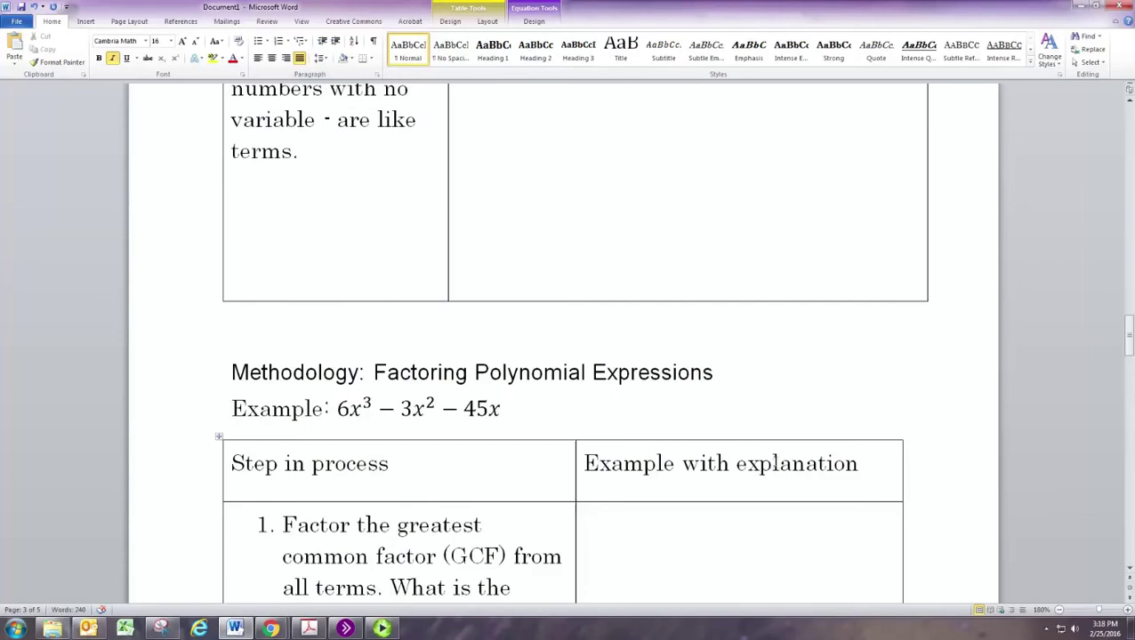
{"action": "scroll", "coordinate": [775, 459], "scroll_direction": "down", "scroll_amount": 2}
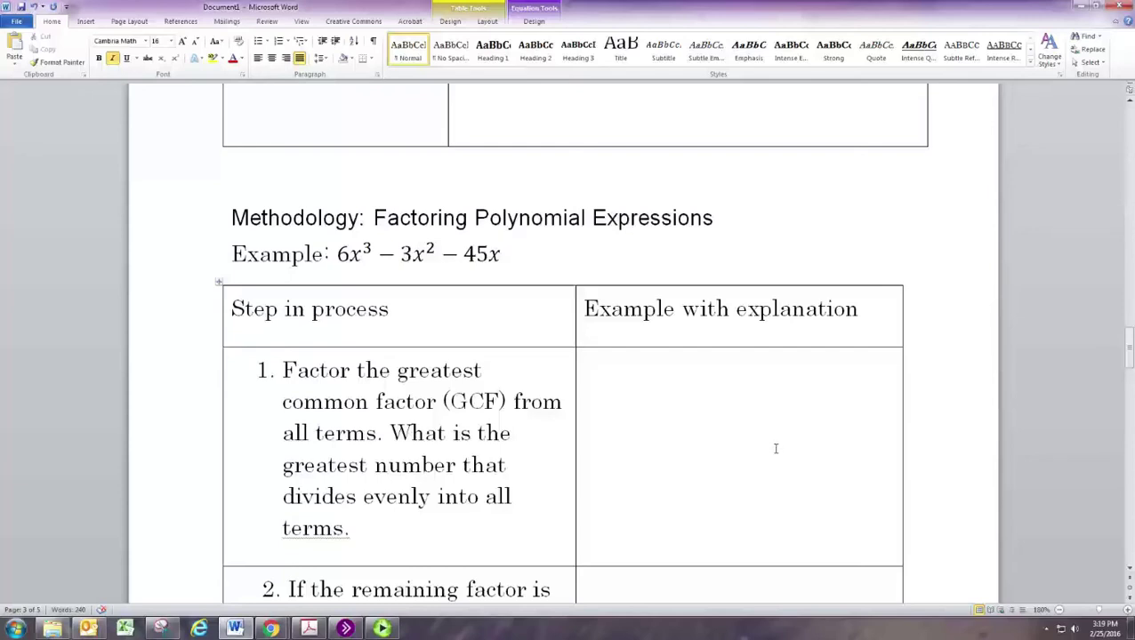
{"action": "left_click", "coordinate": [507, 258]}
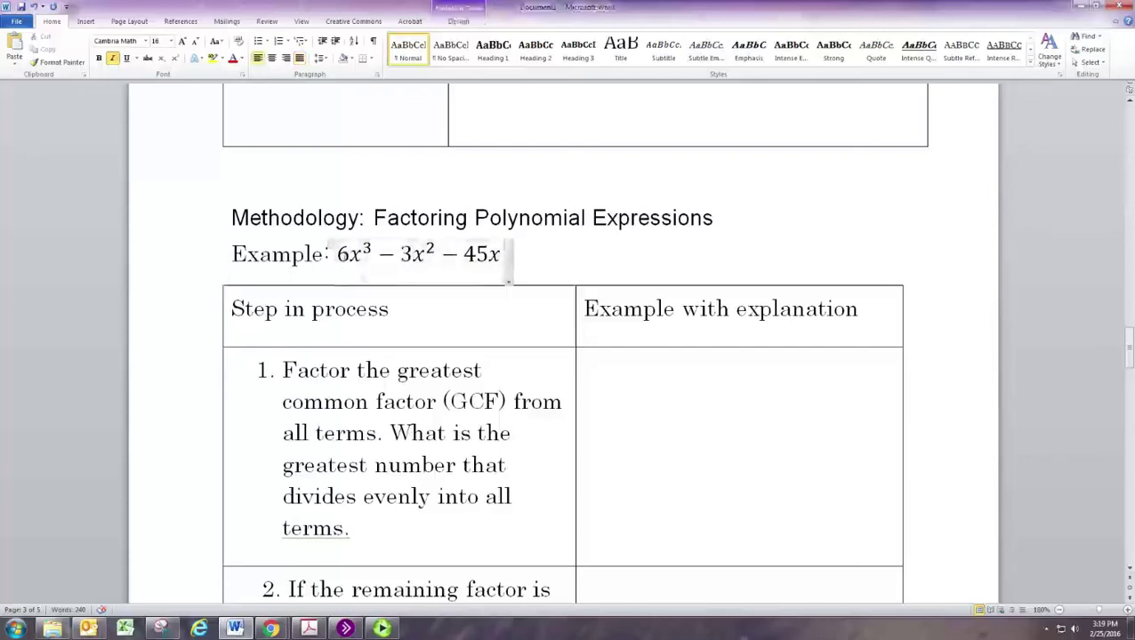
{"action": "left_click", "coordinate": [355, 258]}
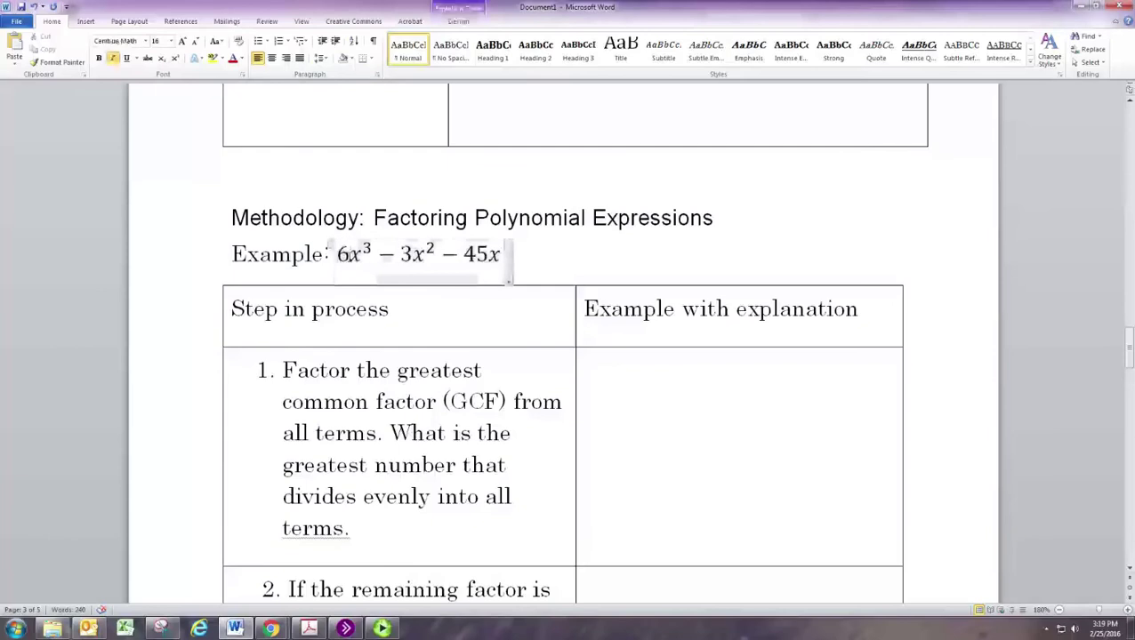
{"action": "left_click", "coordinate": [327, 248]}
{"action": "key", "text": "ctrl+c"}
{"action": "left_click", "coordinate": [633, 388]}
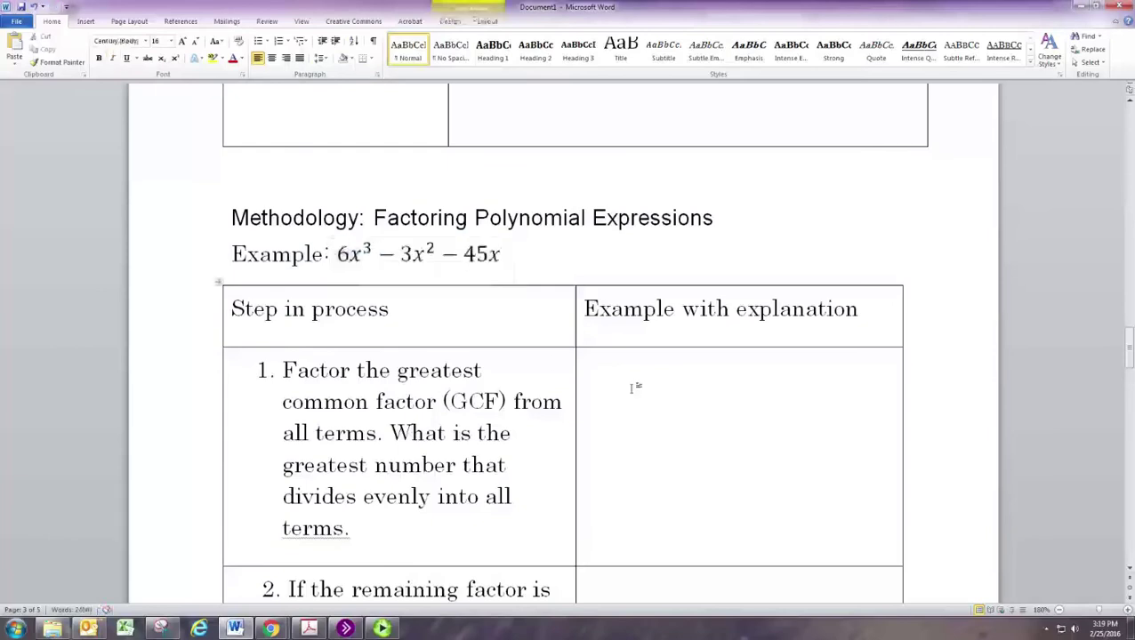
{"action": "key", "text": "ctrl+v"}
{"action": "scroll", "coordinate": [740, 427], "scroll_direction": "down", "scroll_amount": 1}
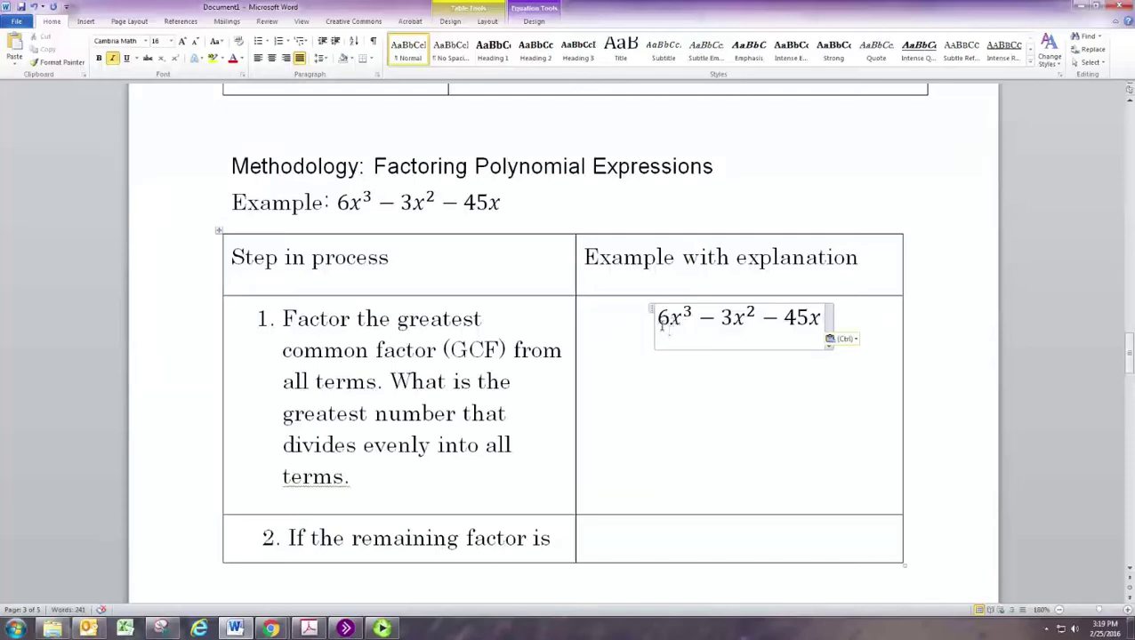
Step: Highlight the 6x³, x³ and x² parts of the step 1 equation
{"action": "left_click_drag", "start_coordinate": [662, 326], "coordinate": [809, 321]}
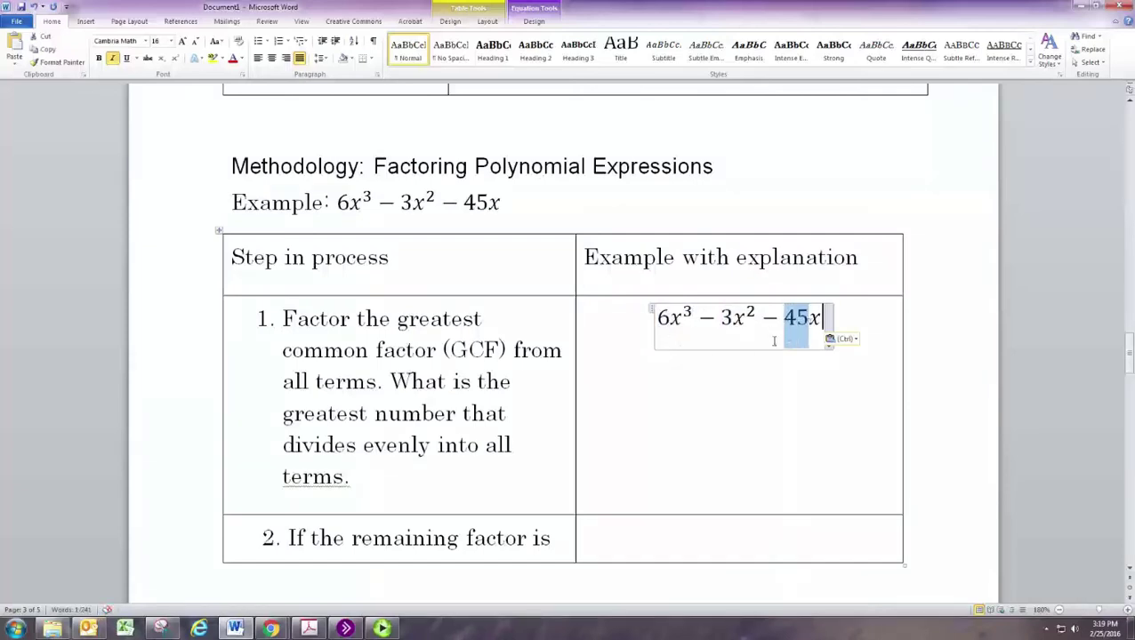
{"action": "left_click_drag", "start_coordinate": [669, 322], "coordinate": [695, 323]}
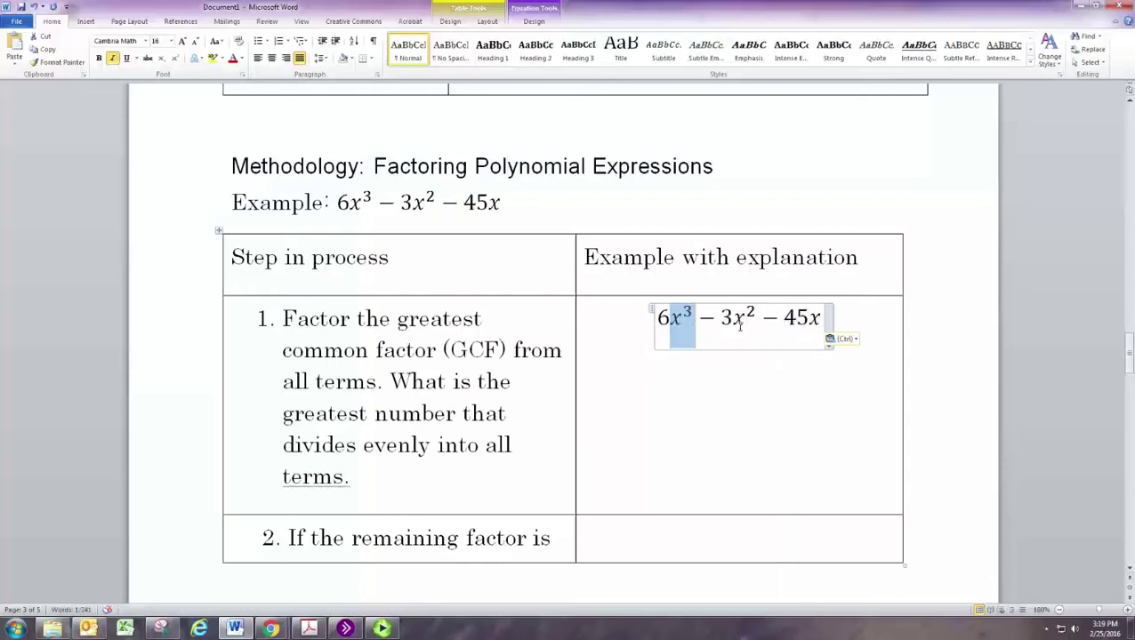
{"action": "left_click_drag", "start_coordinate": [732, 322], "coordinate": [822, 326]}
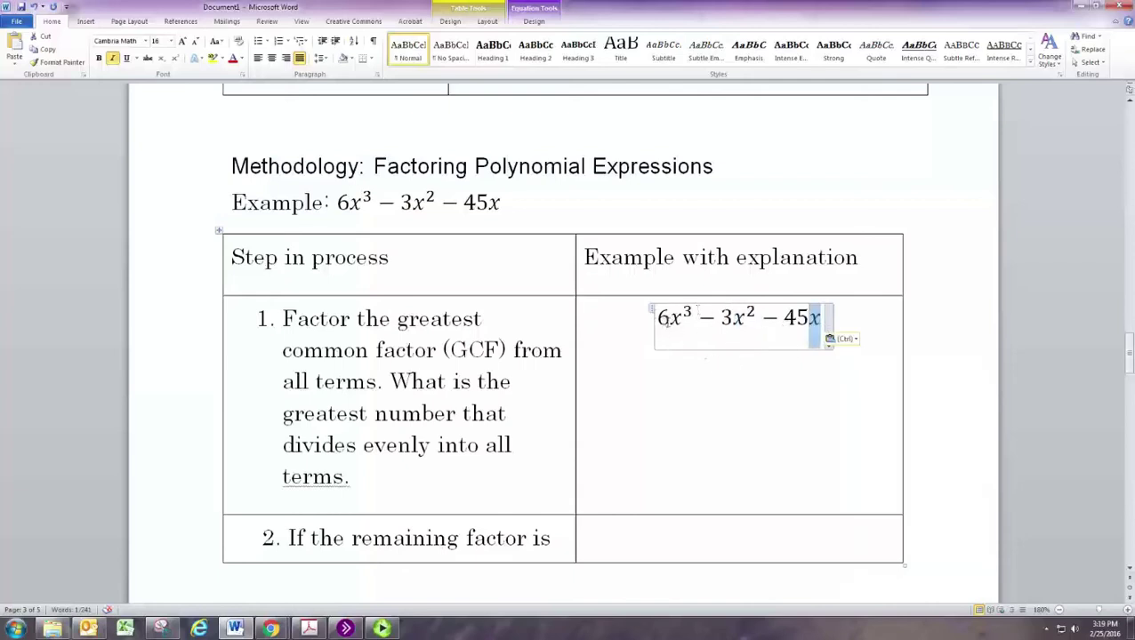
{"action": "left_click", "coordinate": [663, 380]}
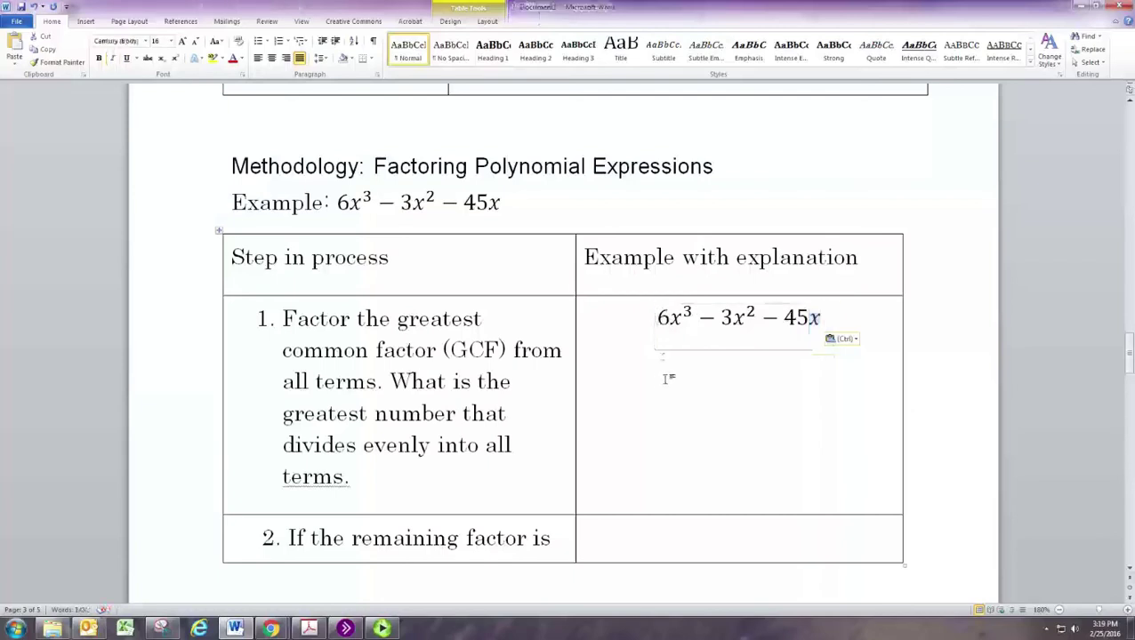
Step: Add a second copy of the equation on a new line and overwrite it with 3x()
{"action": "left_click", "coordinate": [867, 323]}
{"action": "key", "text": "Return"}
{"action": "key", "text": "ctrl+v"}
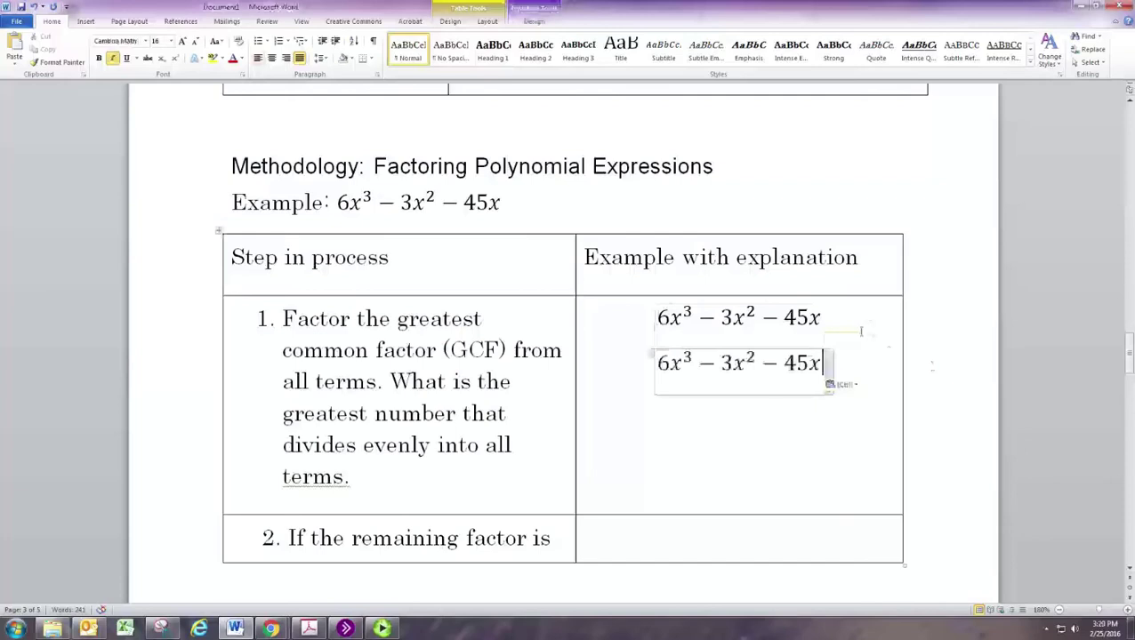
{"action": "key", "text": "Home"}
{"action": "key", "text": "shift+Right"}
{"action": "key", "text": "shift+Right"}
{"action": "key", "text": "shift+Right"}
{"action": "key", "text": "shift+Right"}
{"action": "key", "text": "shift+Right"}
{"action": "key", "text": "shift+Right"}
{"action": "key", "text": "shift+Right"}
{"action": "key", "text": "shift+Right"}
{"action": "key", "text": "shift+Right"}
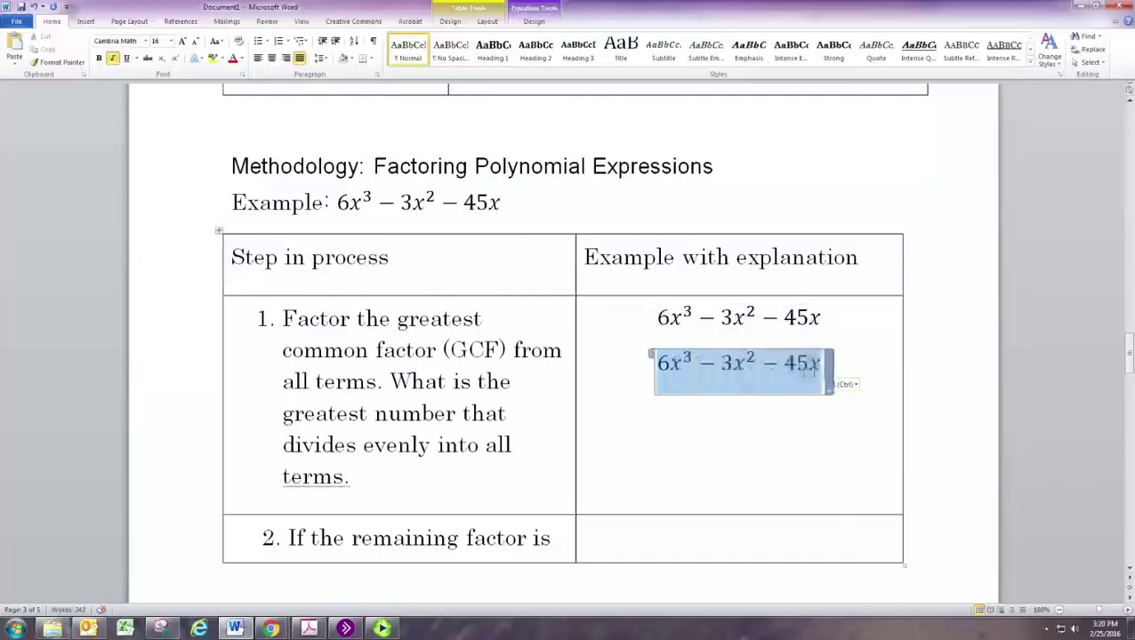
{"action": "type", "text": "3x"}
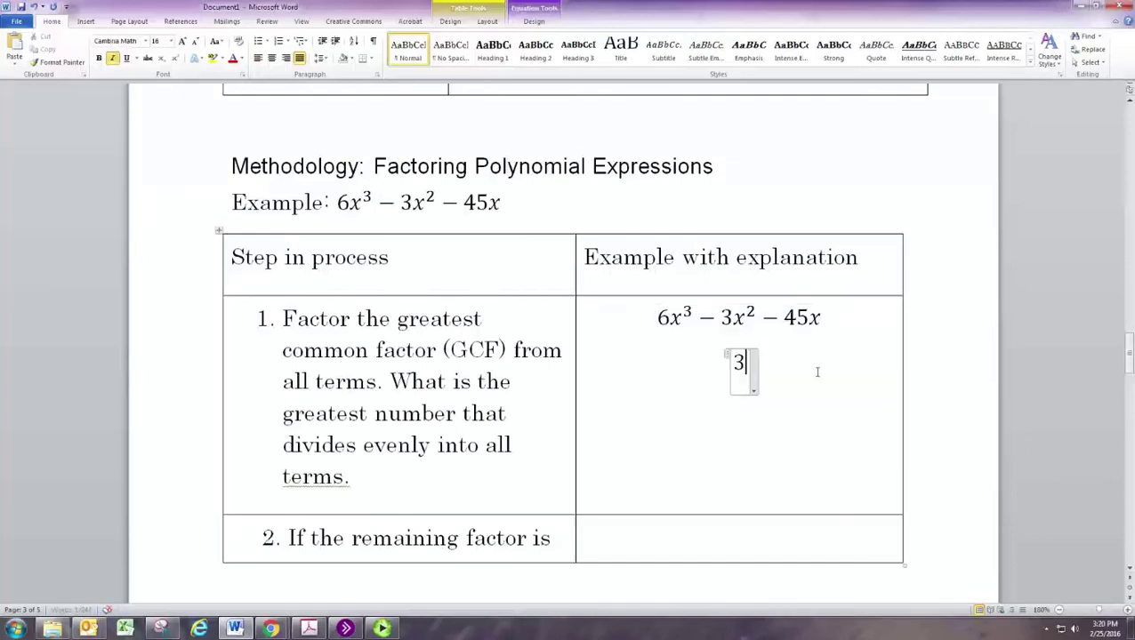
{"action": "type", "text": "()"}
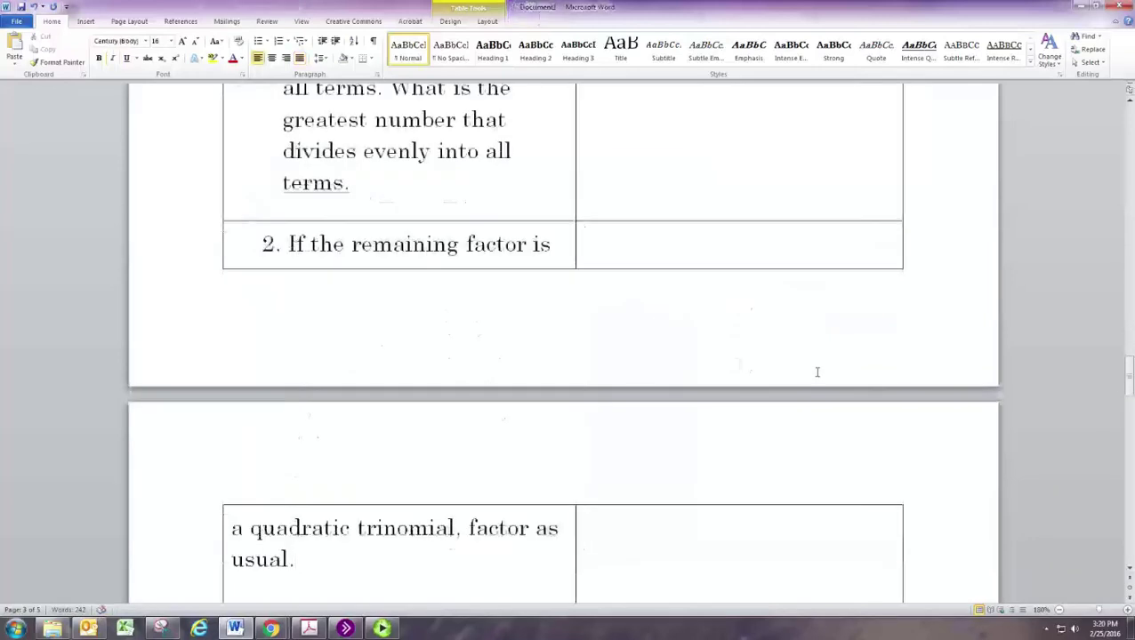
Step: Start the parentheses of 3x() with 2 followed by a superscript structure
{"action": "scroll", "coordinate": [816, 373], "scroll_direction": "up", "scroll_amount": 3}
{"action": "left_click", "coordinate": [772, 395]}
{"action": "key", "text": "Left"}
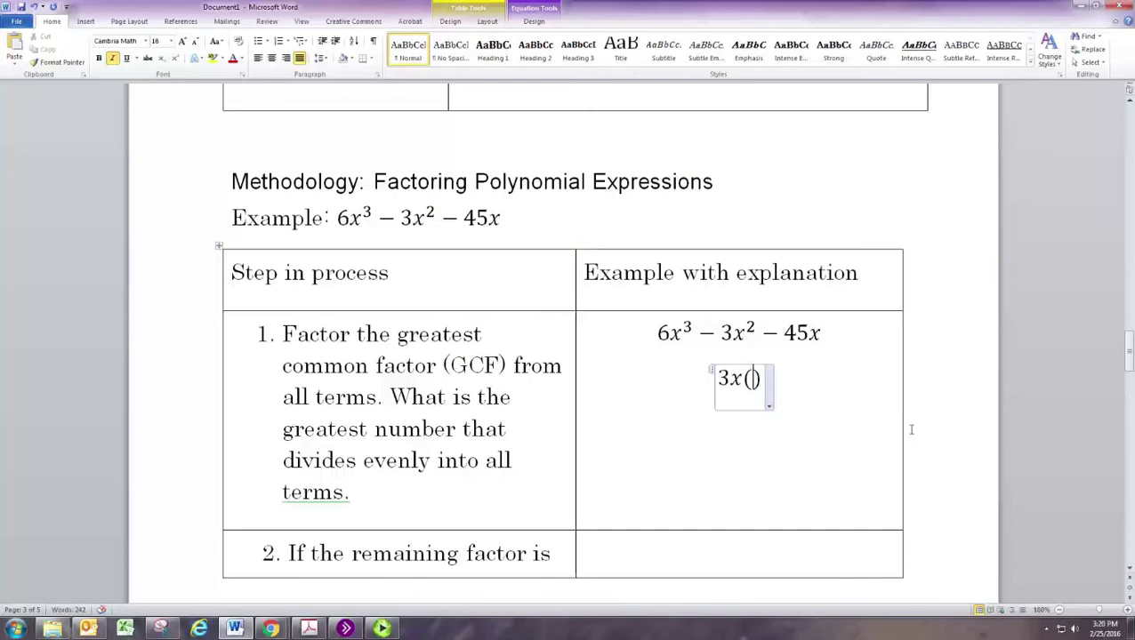
{"action": "type", "text": "2"}
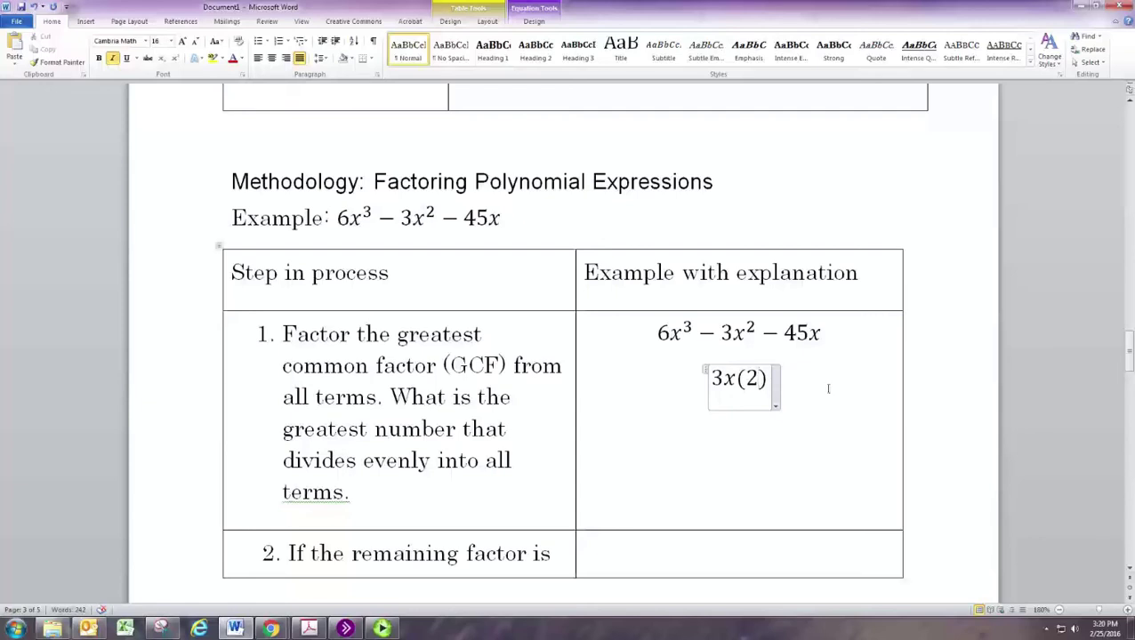
{"action": "left_click", "coordinate": [550, 25]}
{"action": "left_click", "coordinate": [503, 44]}
{"action": "left_click", "coordinate": [507, 101]}
Step: Complete the expression as 3x(2x² − x − 15) and leave the equation
{"action": "type", "text": "x"}
{"action": "key", "text": "Right"}
{"action": "type", "text": "2"}
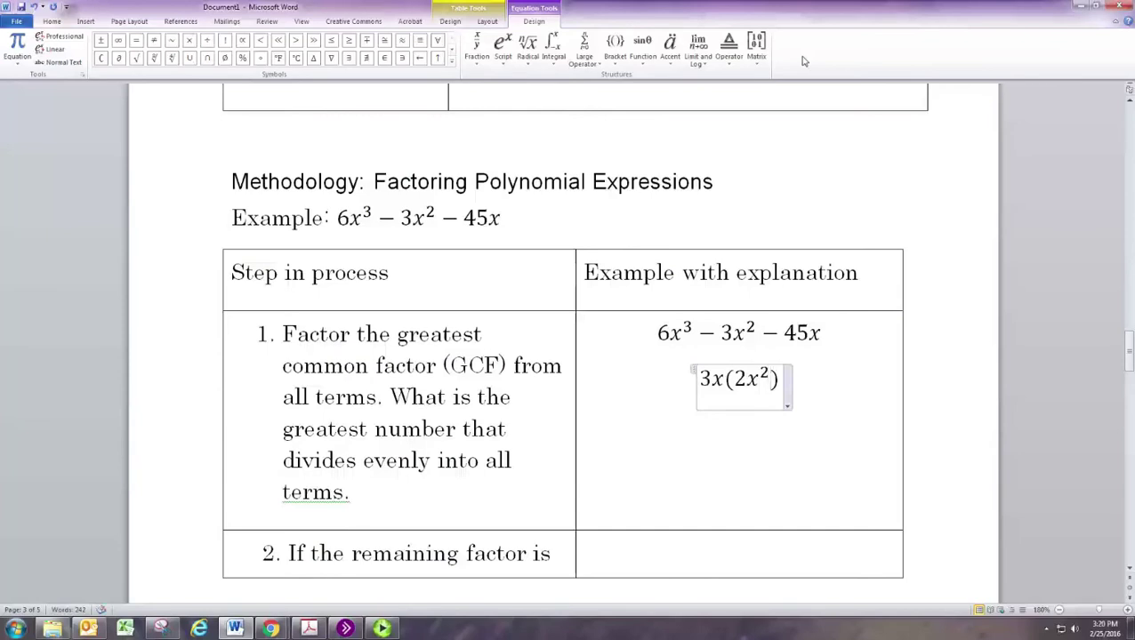
{"action": "key", "text": "Right"}
{"action": "type", "text": "-"}
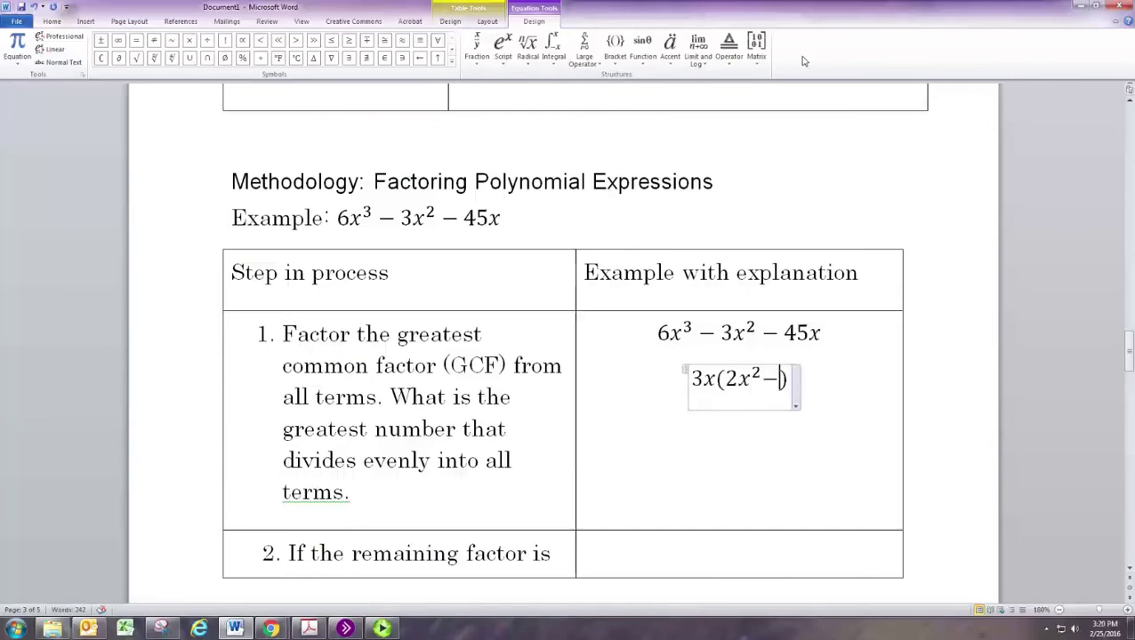
{"action": "type", "text": "x"}
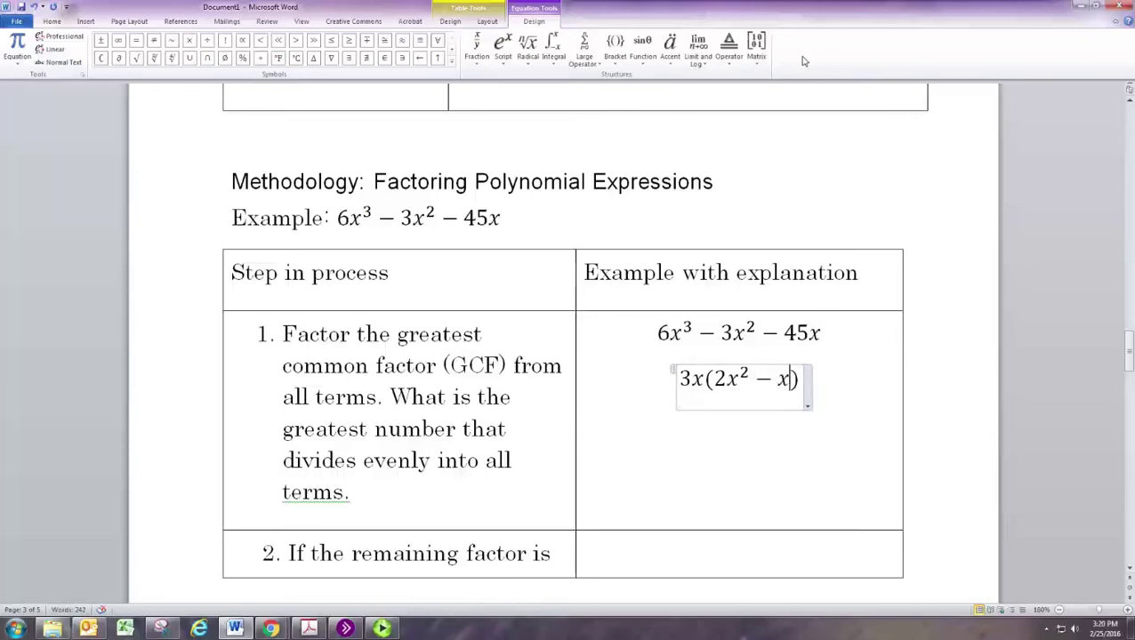
{"action": "type", "text": "-15"}
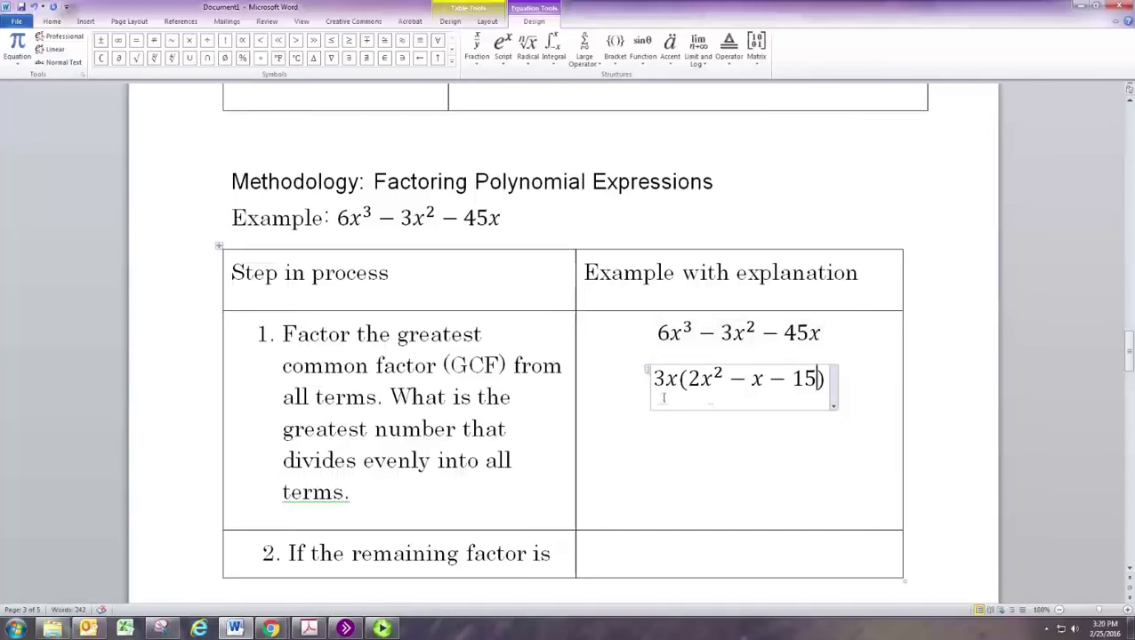
{"action": "left_click", "coordinate": [849, 385]}
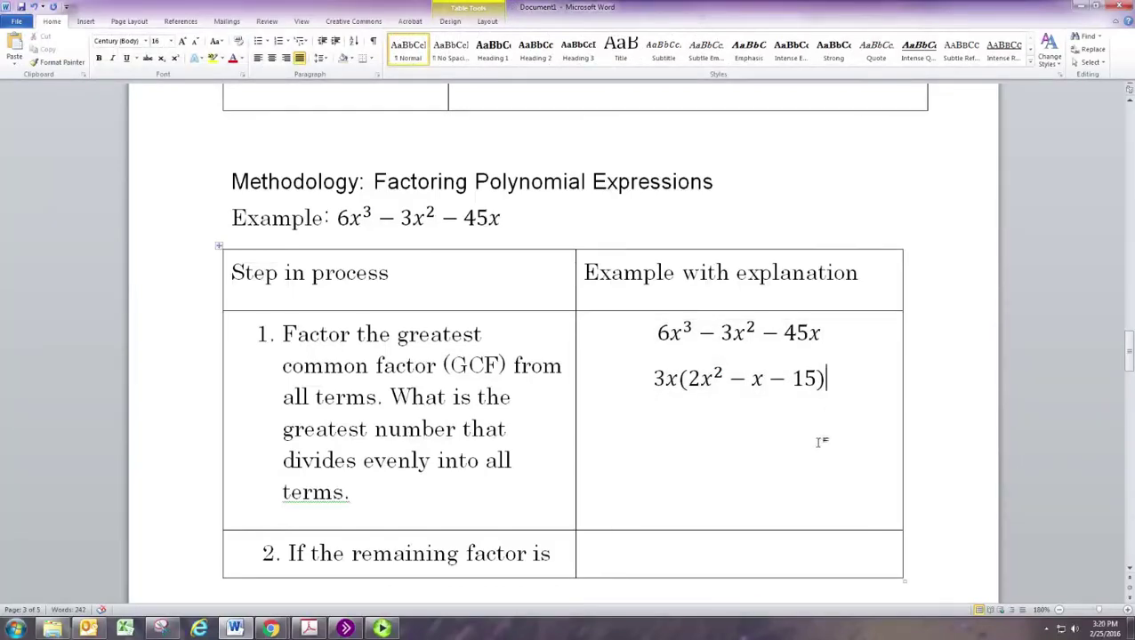
Step: Select the factored equation 3x(2x² − x − 15) in step 1
{"action": "scroll", "coordinate": [822, 442], "scroll_direction": "down", "scroll_amount": 1}
{"action": "scroll", "coordinate": [821, 442], "scroll_direction": "down", "scroll_amount": 1}
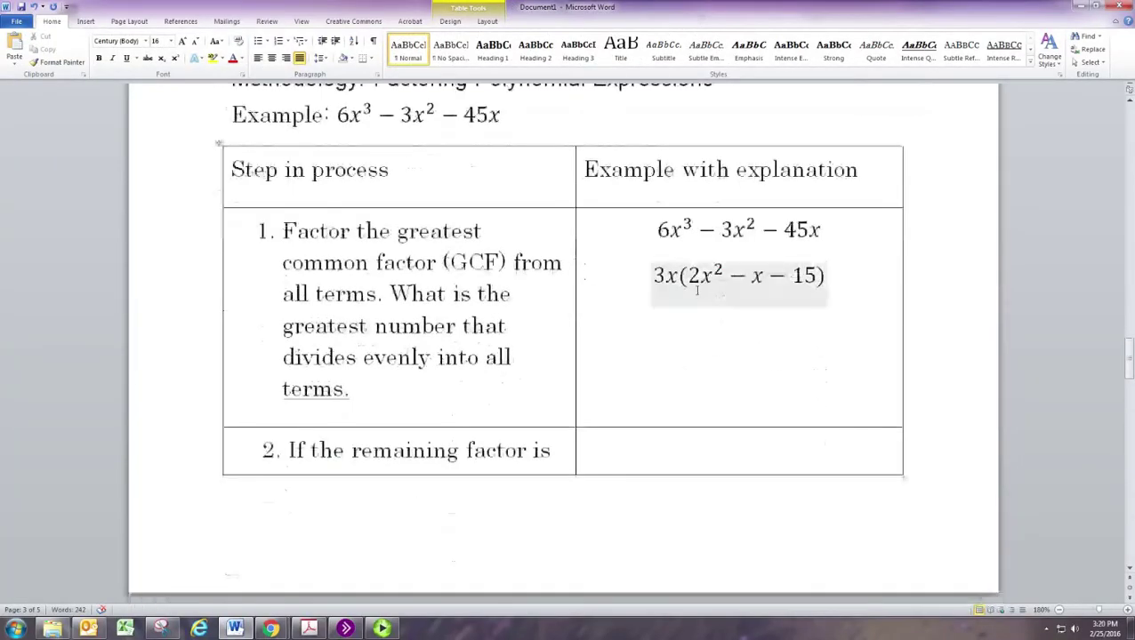
{"action": "left_click_drag", "start_coordinate": [689, 280], "coordinate": [819, 283]}
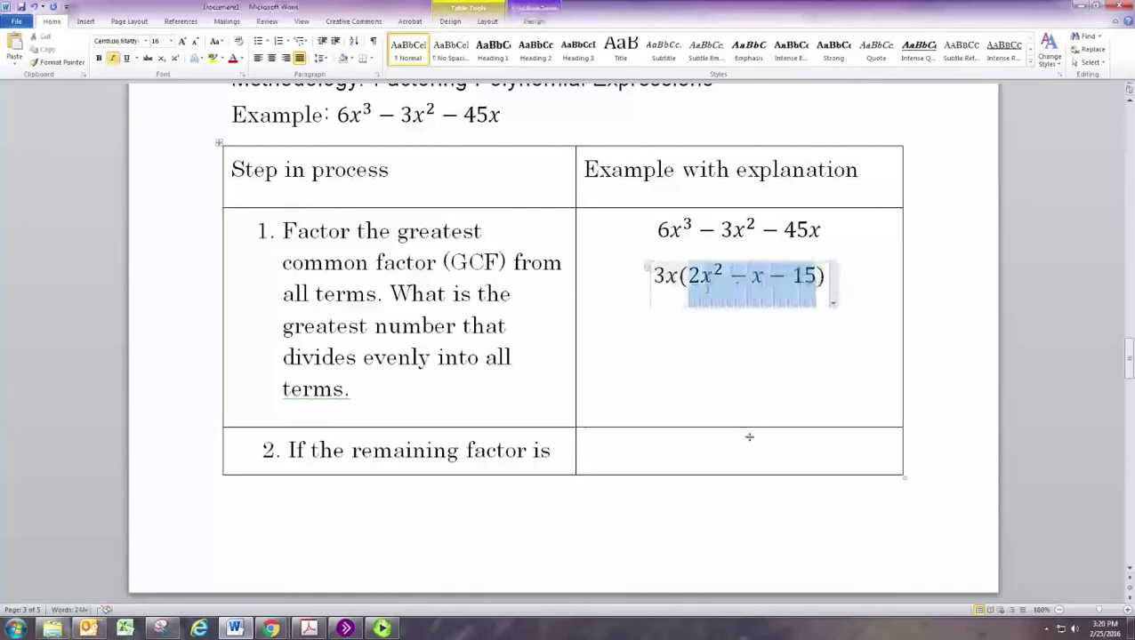
{"action": "scroll", "coordinate": [742, 441], "scroll_direction": "down", "scroll_amount": 2}
{"action": "scroll", "coordinate": [742, 441], "scroll_direction": "down", "scroll_amount": 2}
{"action": "scroll", "coordinate": [743, 443], "scroll_direction": "up", "scroll_amount": 3}
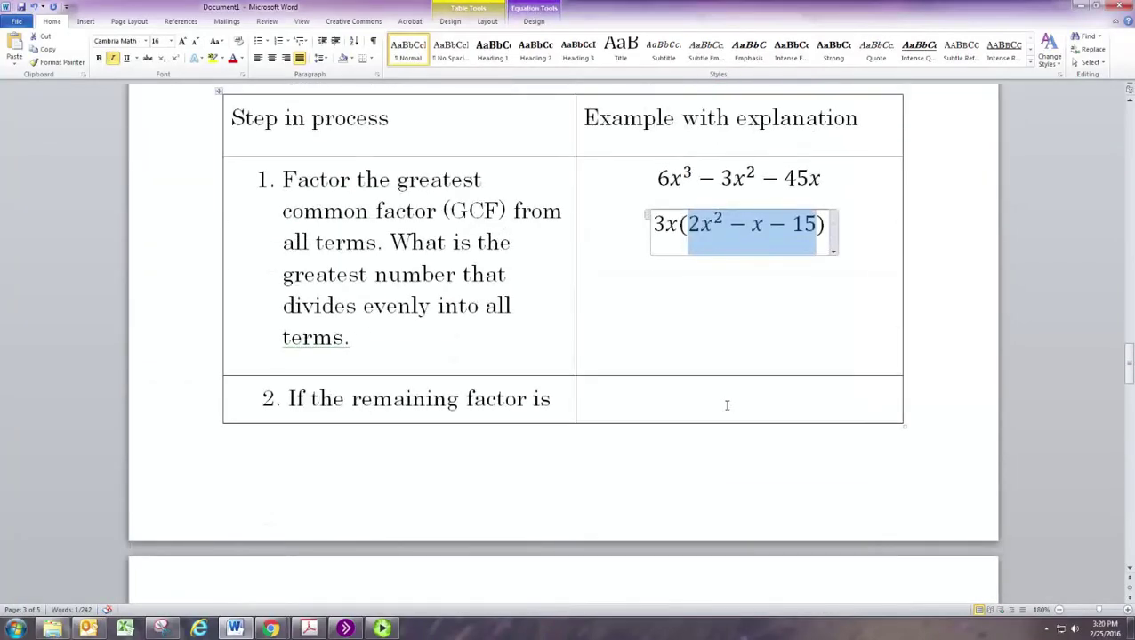
{"action": "scroll", "coordinate": [755, 316], "scroll_direction": "up", "scroll_amount": 1}
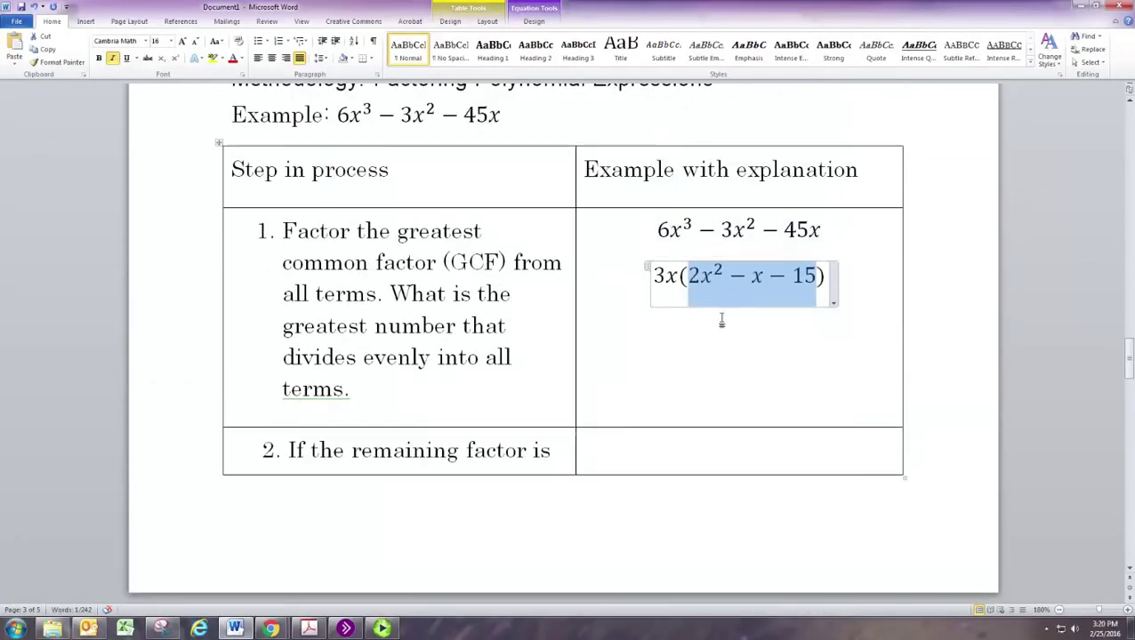
{"action": "left_click", "coordinate": [652, 271]}
{"action": "key", "text": "ctrl+c"}
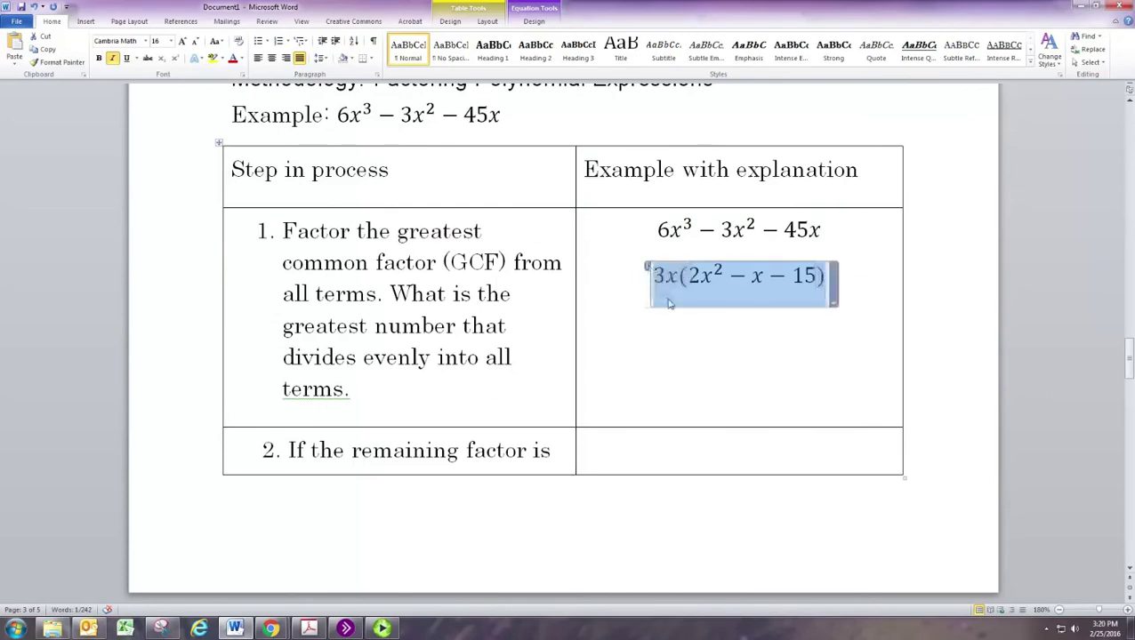
{"action": "scroll", "coordinate": [699, 350], "scroll_direction": "down", "scroll_amount": 7}
Step: Paste it twice into the step 2 example cell with a blank line between
{"action": "left_click", "coordinate": [689, 385]}
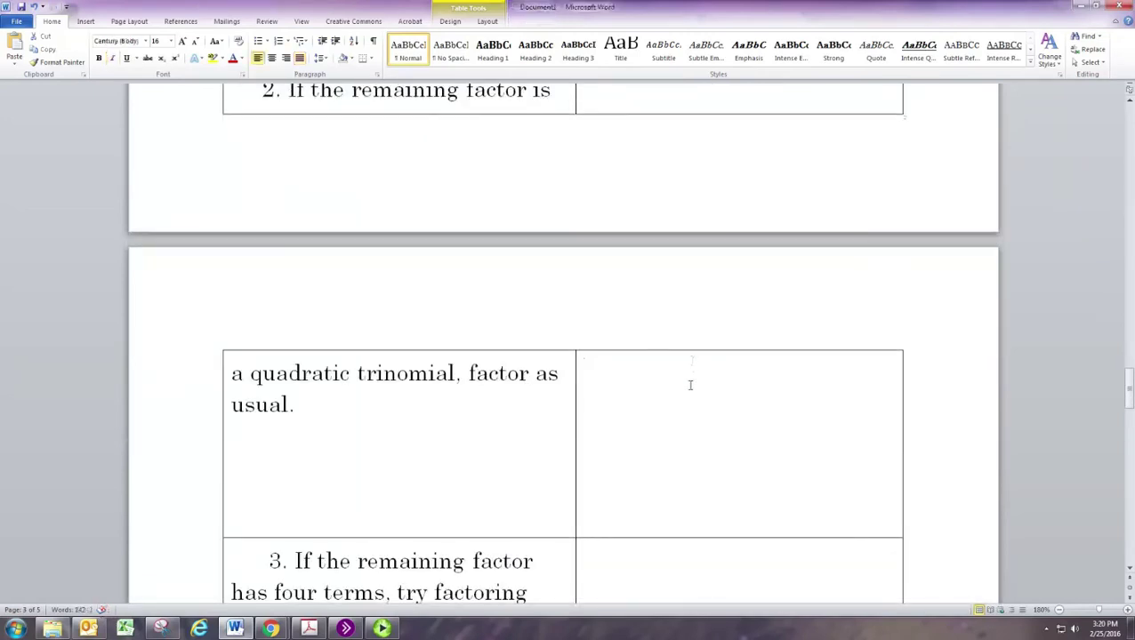
{"action": "key", "text": "ctrl+v"}
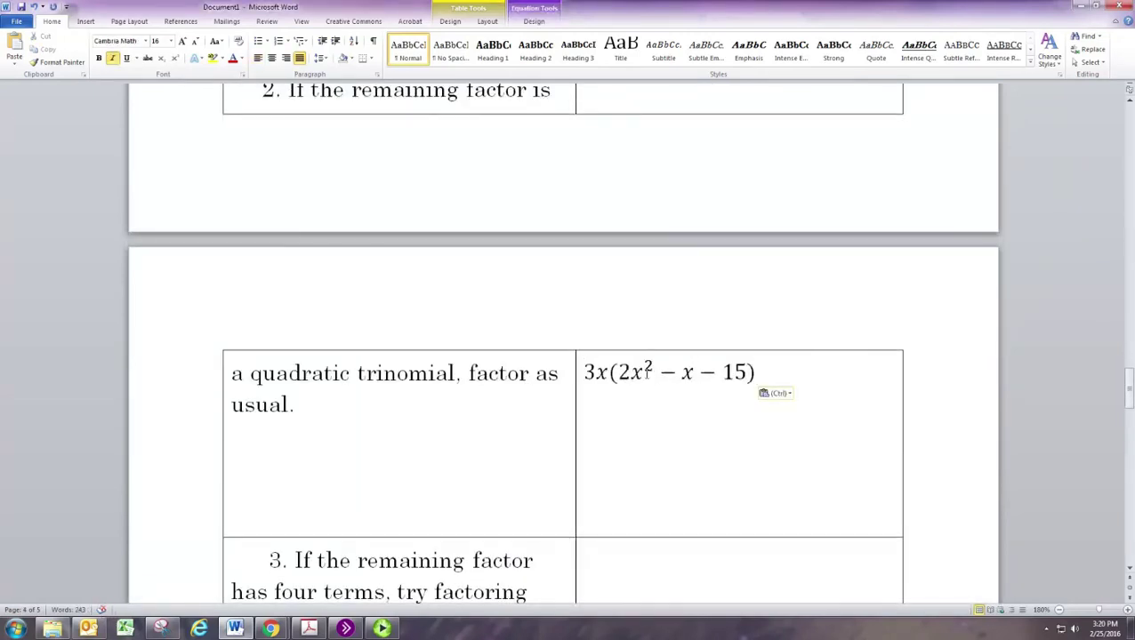
{"action": "key", "text": "Return"}
{"action": "key", "text": "ctrl+v"}
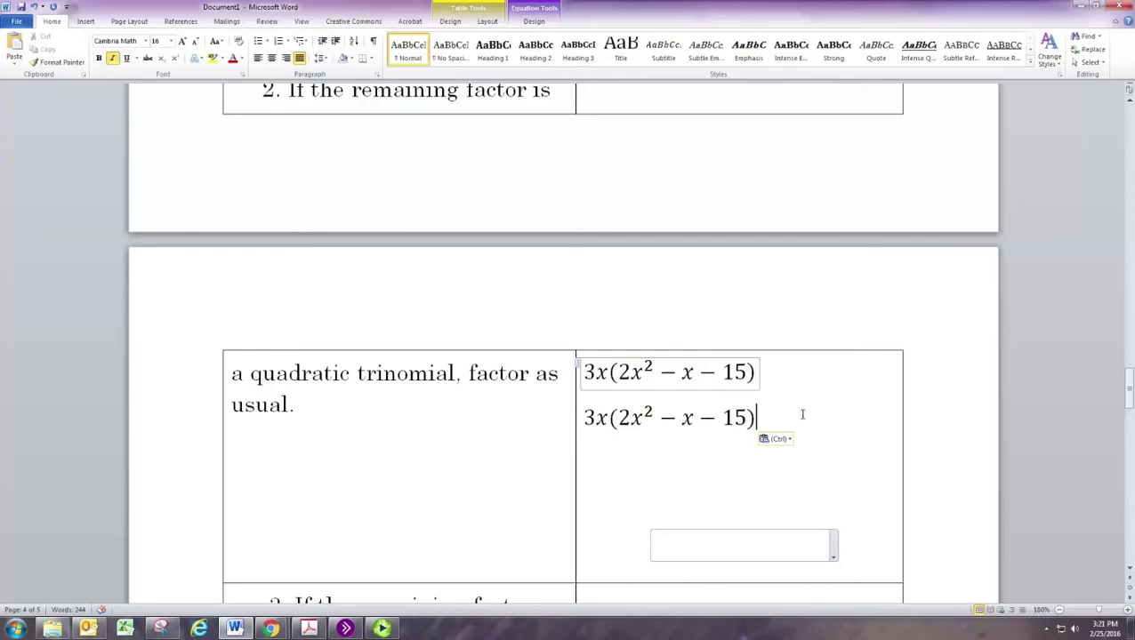
{"action": "left_click", "coordinate": [807, 382]}
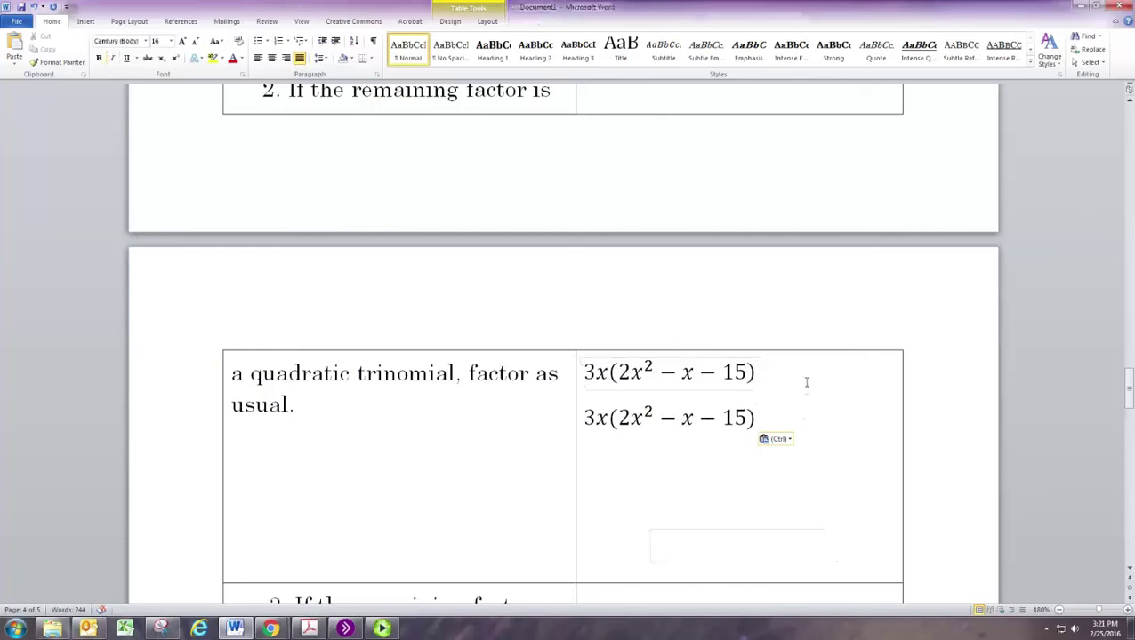
{"action": "key", "text": "Return"}
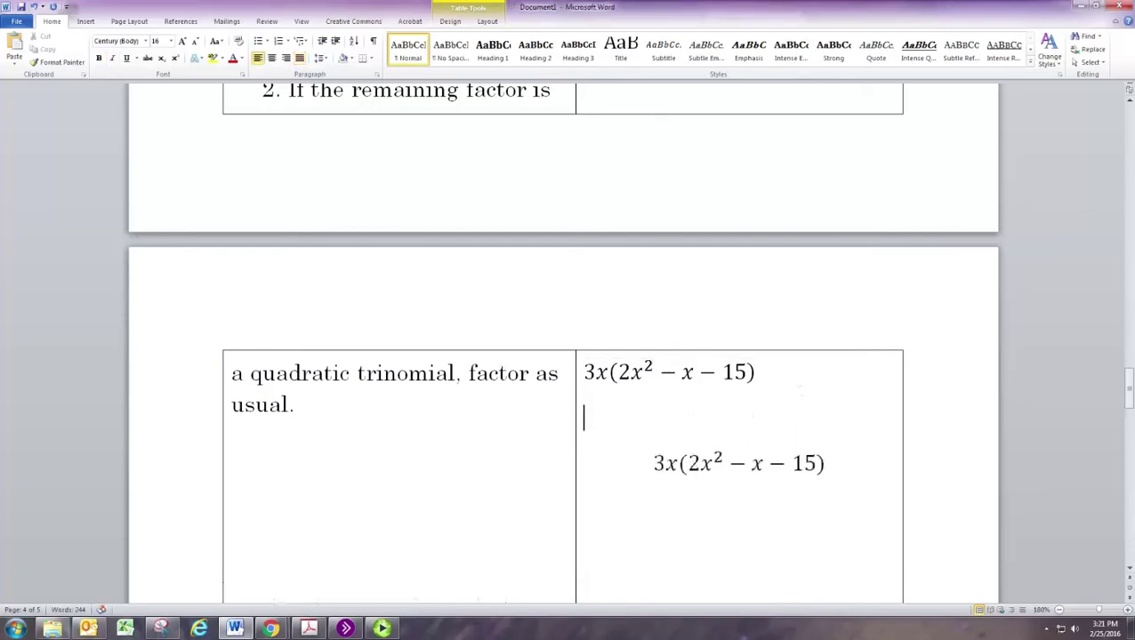
Step: Type the note (2)(-15)=-30 on the blank line in step 2
{"action": "type", "text": "(2)(-15)=-30"}
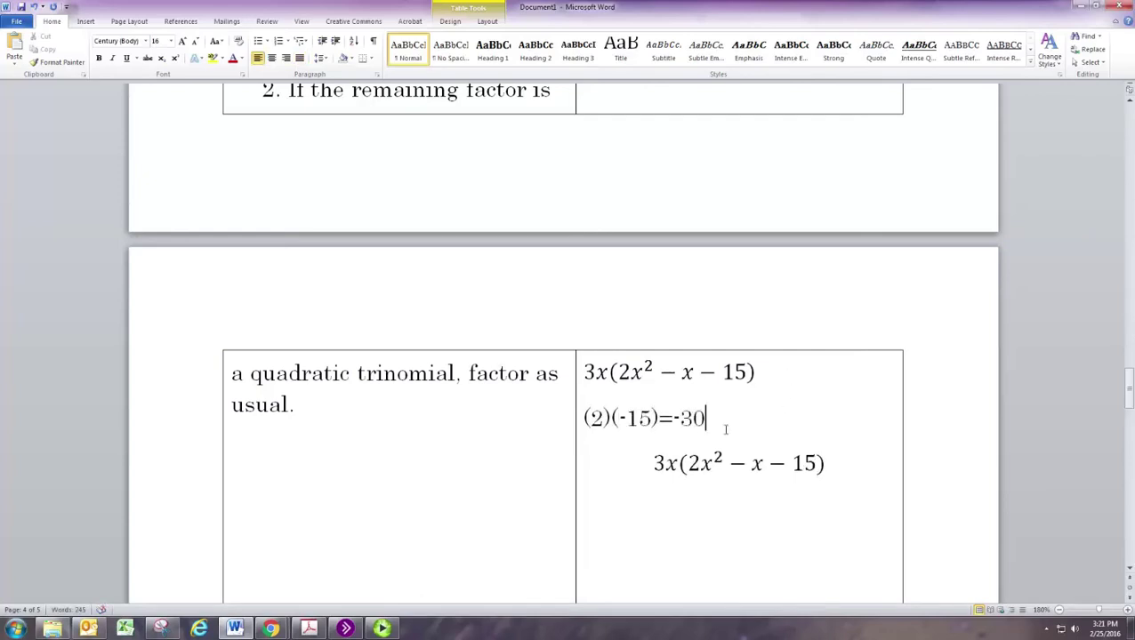
{"action": "left_click_drag", "start_coordinate": [713, 427], "coordinate": [674, 423]}
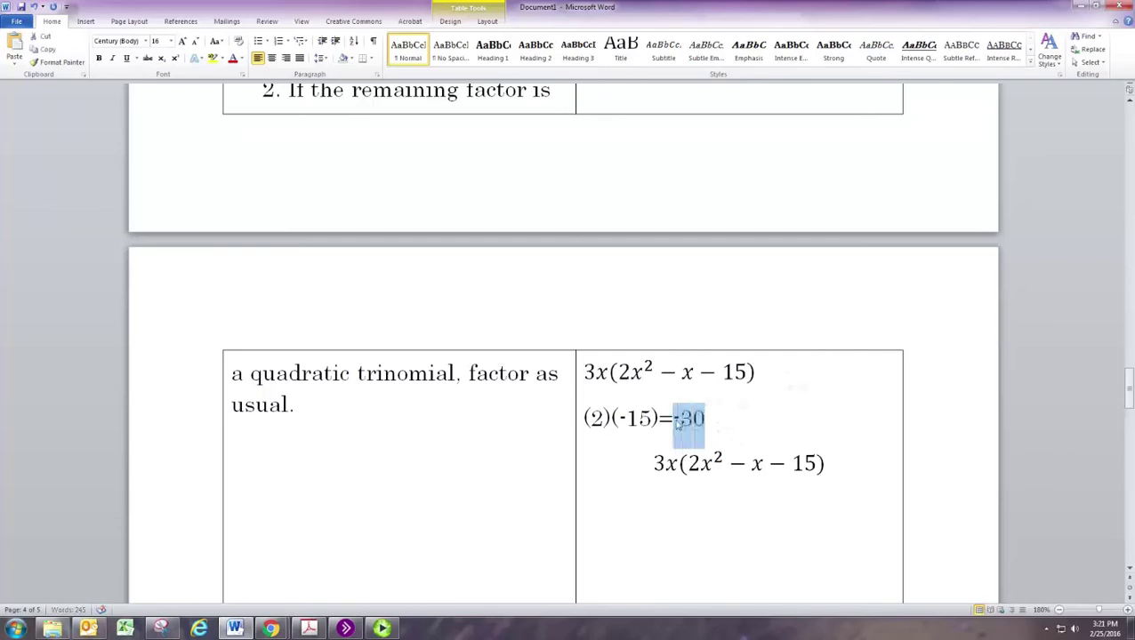
{"action": "left_click", "coordinate": [667, 380]}
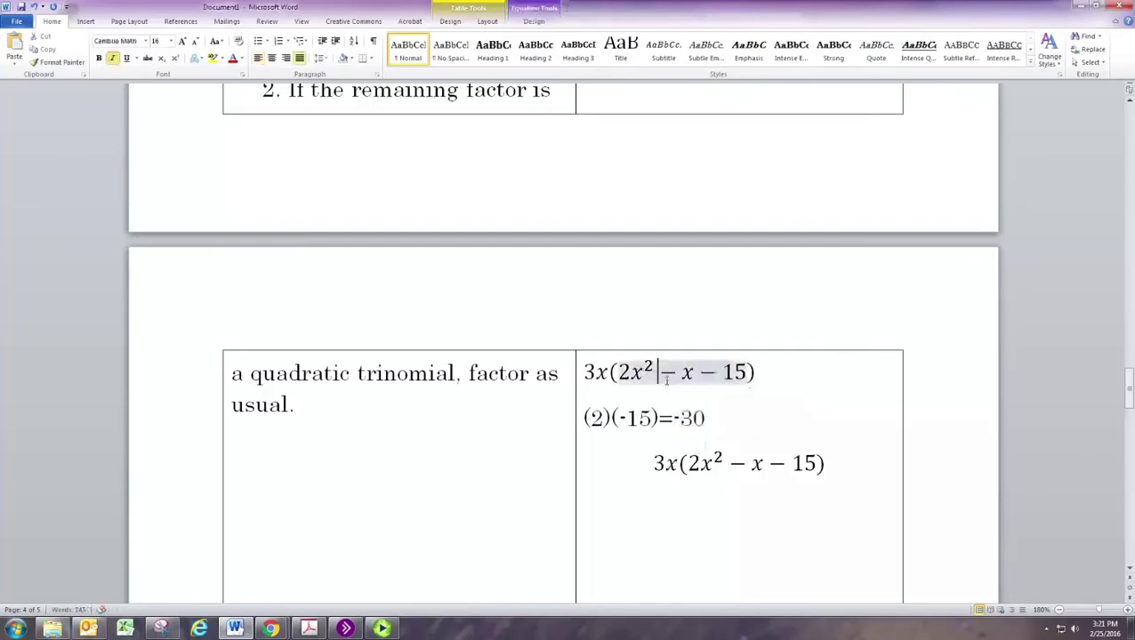
{"action": "left_click_drag", "start_coordinate": [673, 381], "coordinate": [684, 382]}
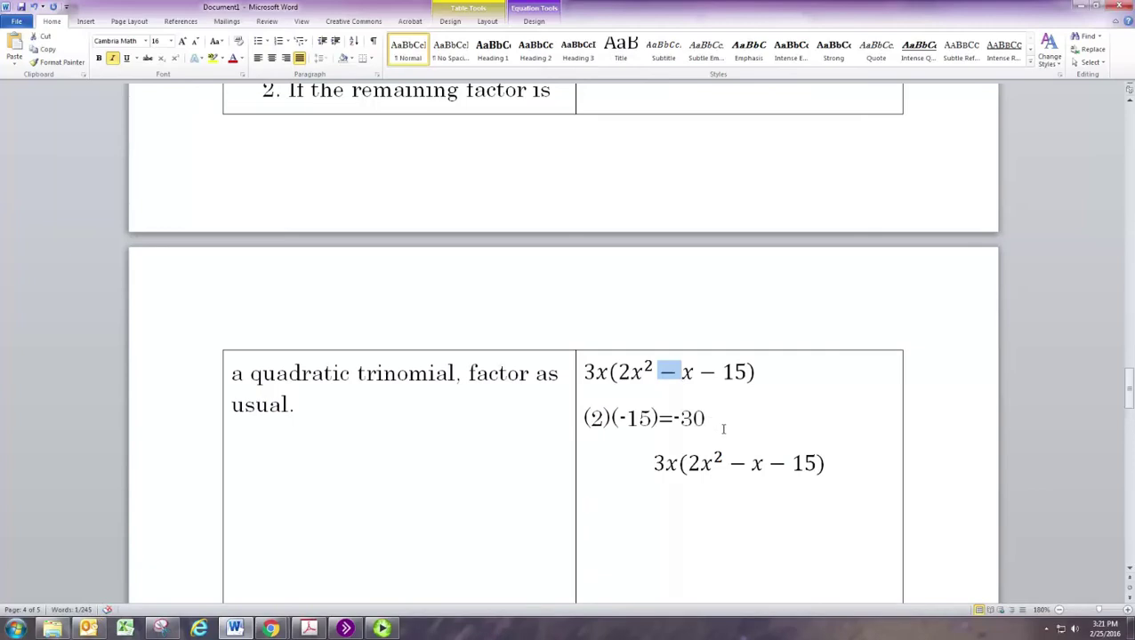
Step: Split the lower copy's middle term so it reads 3x(2x² − 6x + 5x − 15)
{"action": "left_click", "coordinate": [751, 463]}
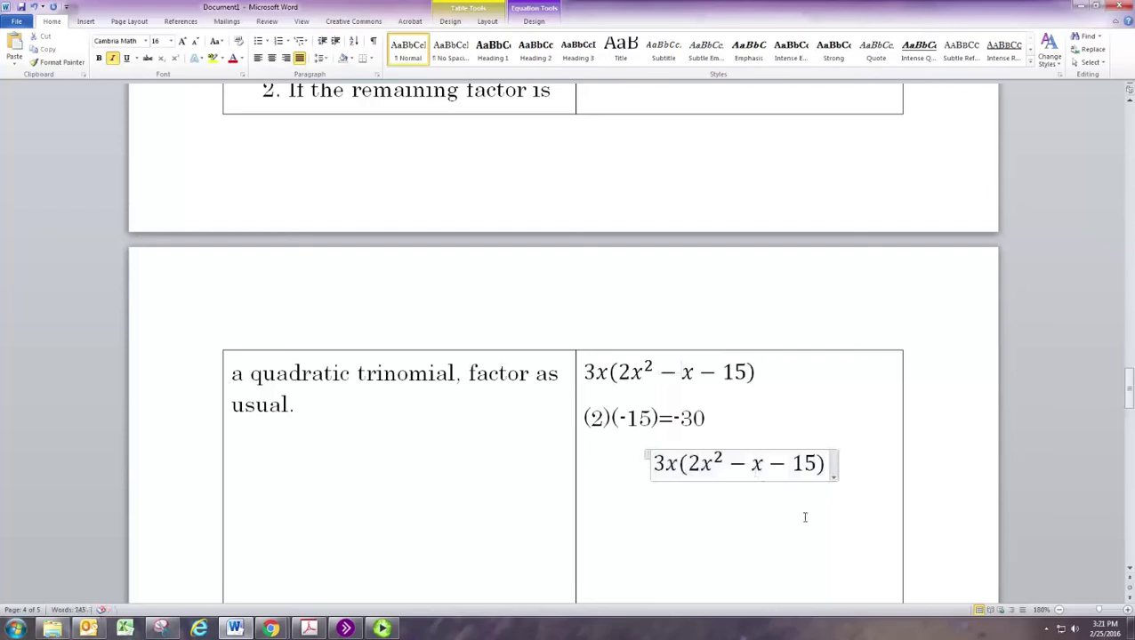
{"action": "type", "text": "6x + 5x"}
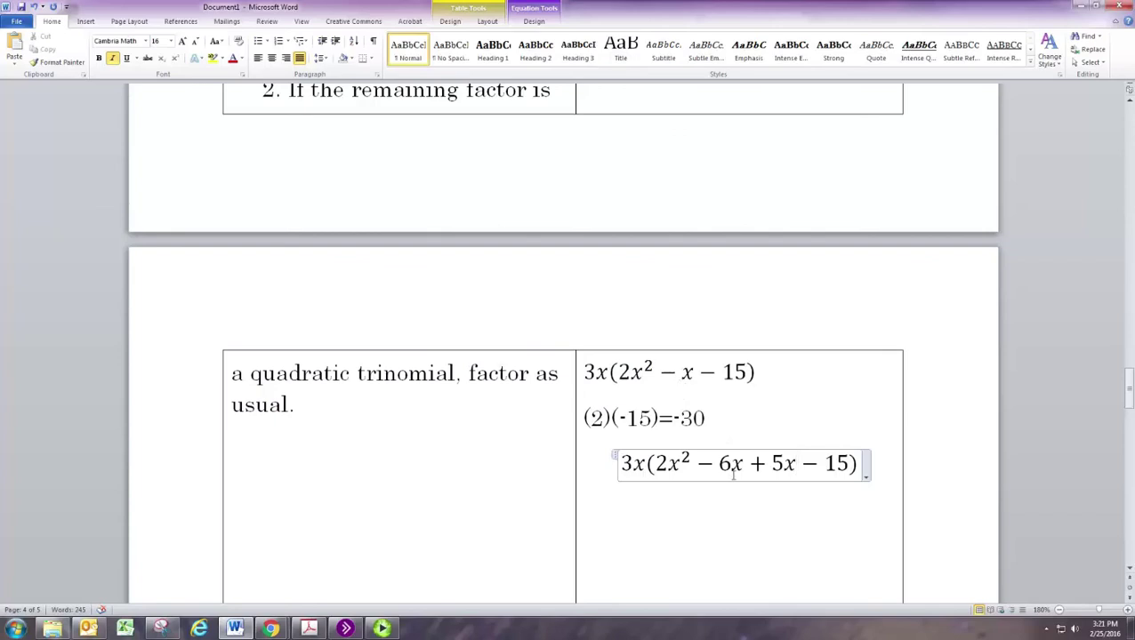
{"action": "scroll", "coordinate": [782, 474], "scroll_direction": "down", "scroll_amount": 1}
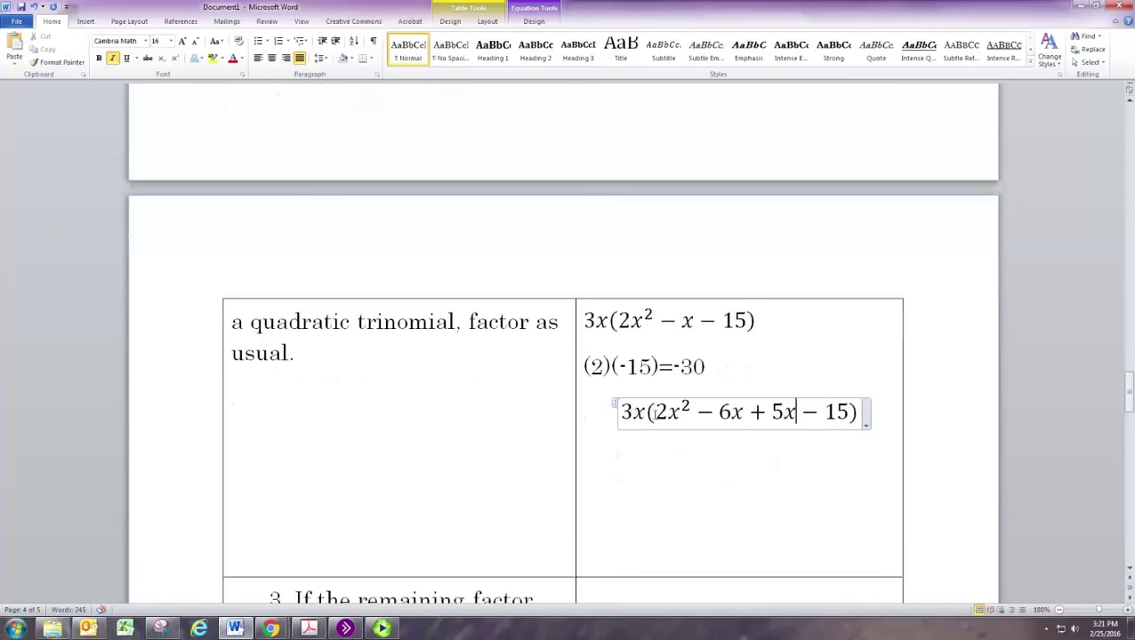
{"action": "left_click", "coordinate": [614, 404]}
{"action": "key", "text": "ctrl+c"}
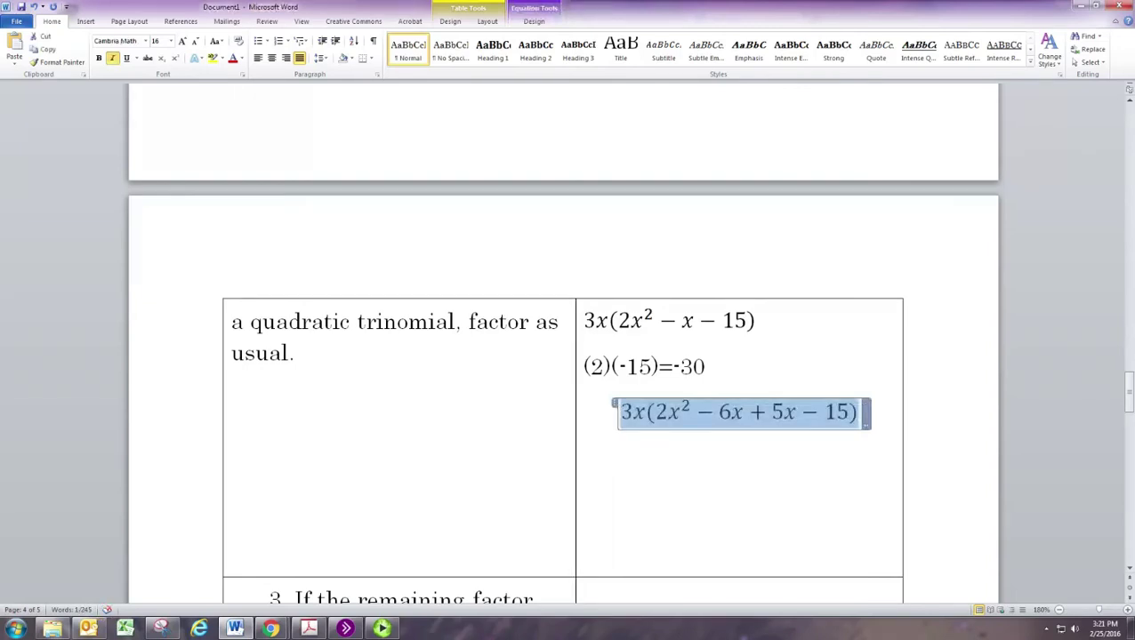
Step: Paste a copy on a new line and rewrite the first pair as (2x)(x − 3)
{"action": "left_click", "coordinate": [882, 418]}
{"action": "key", "text": "Return"}
{"action": "key", "text": "ctrl+v"}
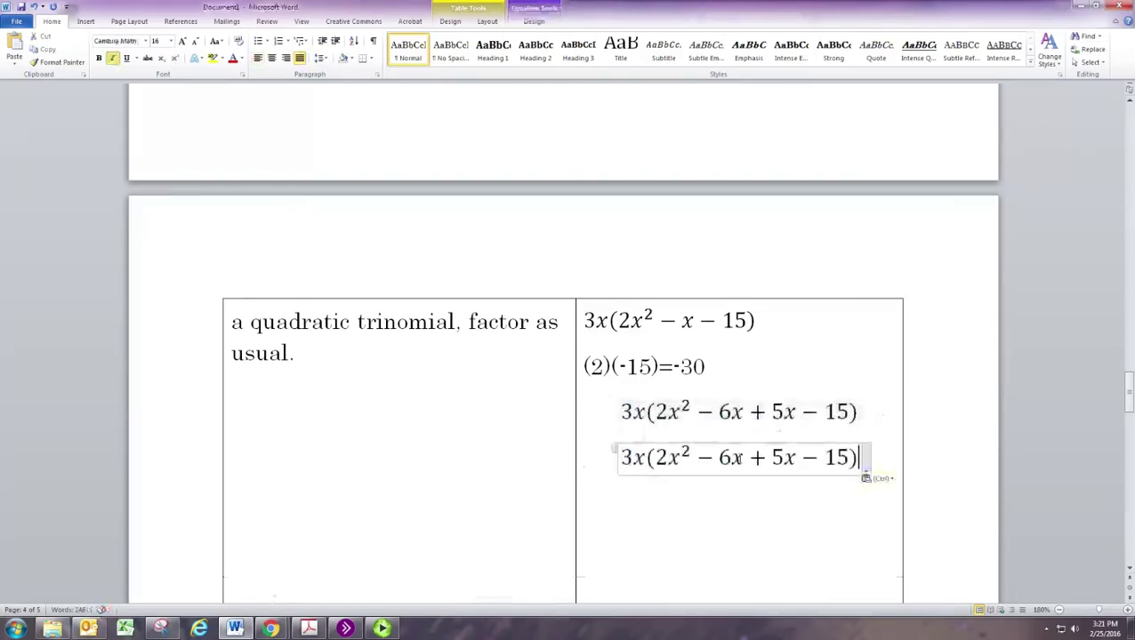
{"action": "left_click_drag", "start_coordinate": [659, 462], "coordinate": [745, 465]}
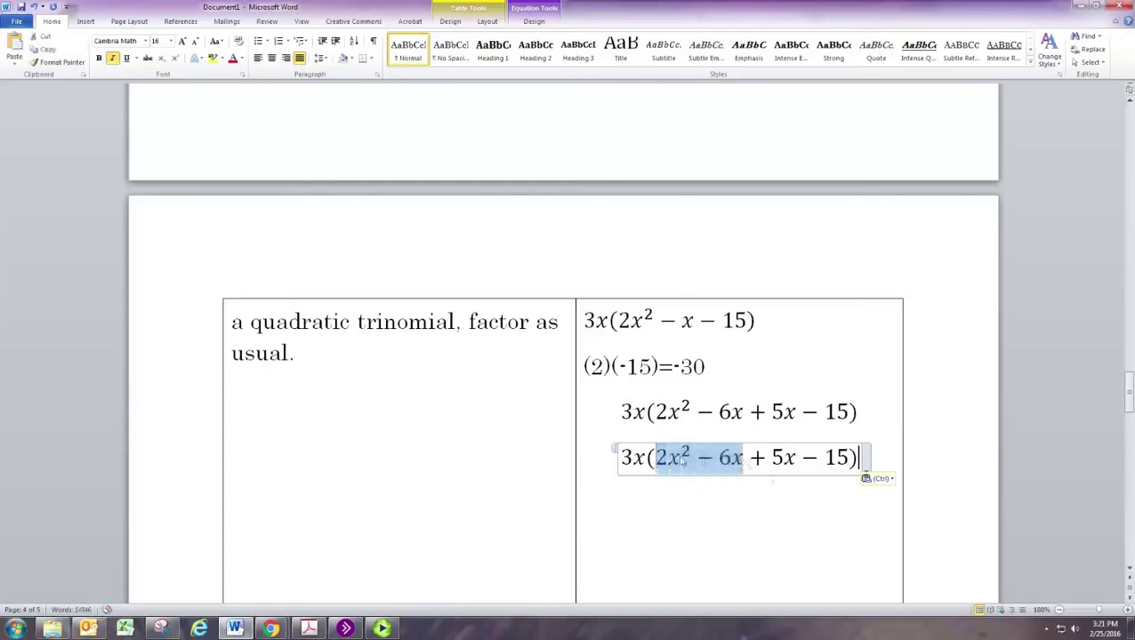
{"action": "left_click", "coordinate": [707, 463]}
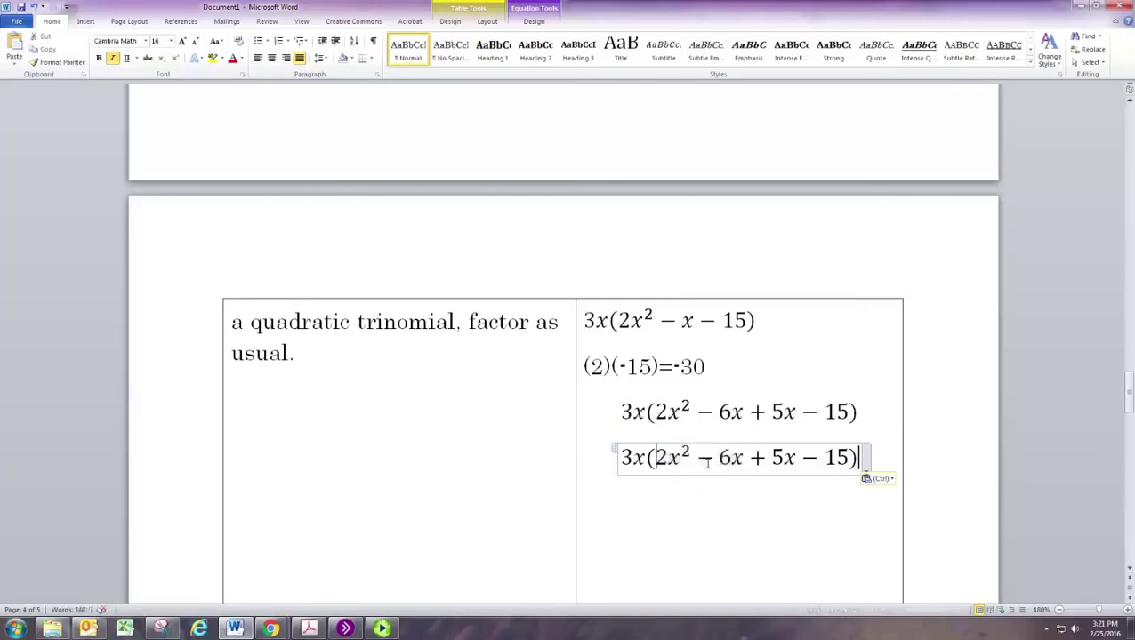
{"action": "type", "text": "2x)"}
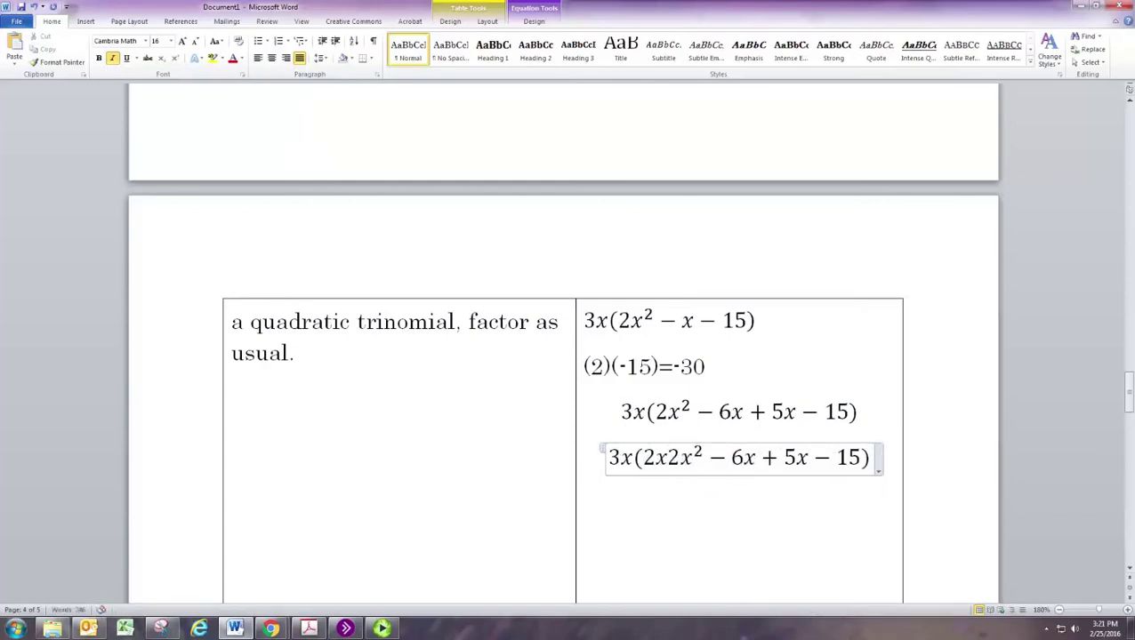
{"action": "type", "text": "("}
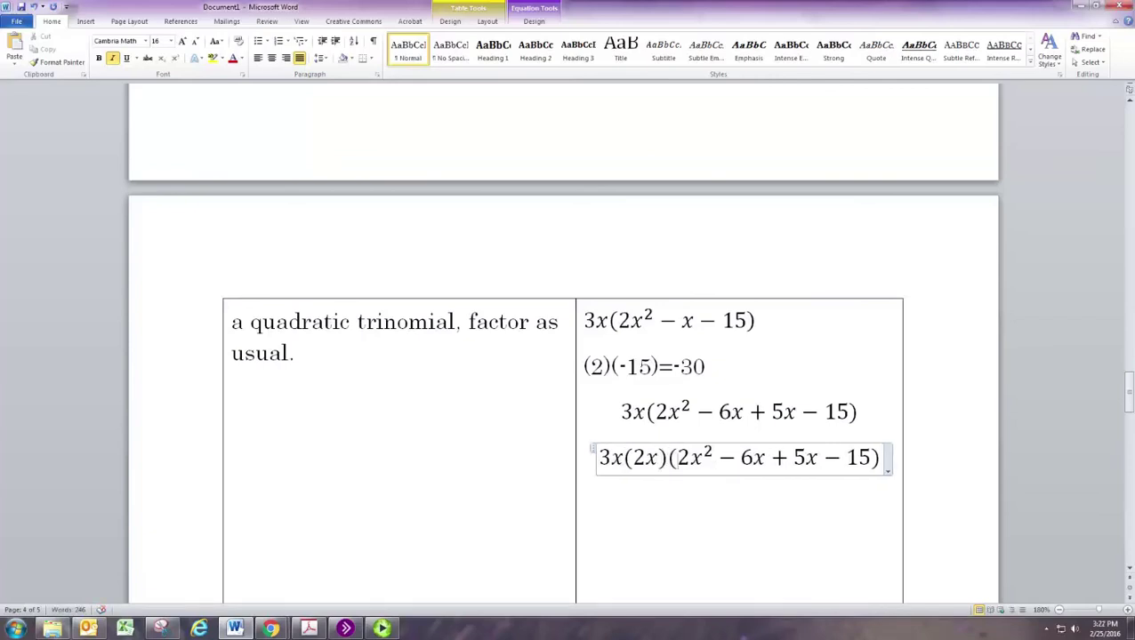
{"action": "key", "text": "Delete"}
{"action": "key", "text": "Delete"}
{"action": "key", "text": "Delete"}
{"action": "type", "text": "x"}
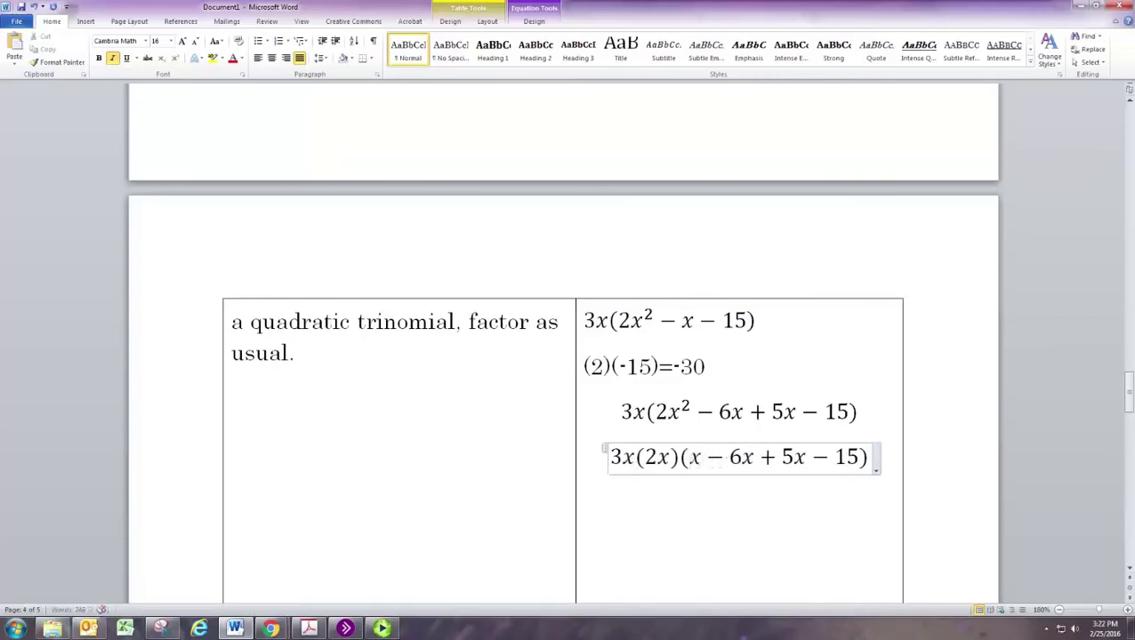
{"action": "key", "text": "Right"}
{"action": "key", "text": "Right"}
{"action": "key", "text": "Delete"}
{"action": "key", "text": "Delete"}
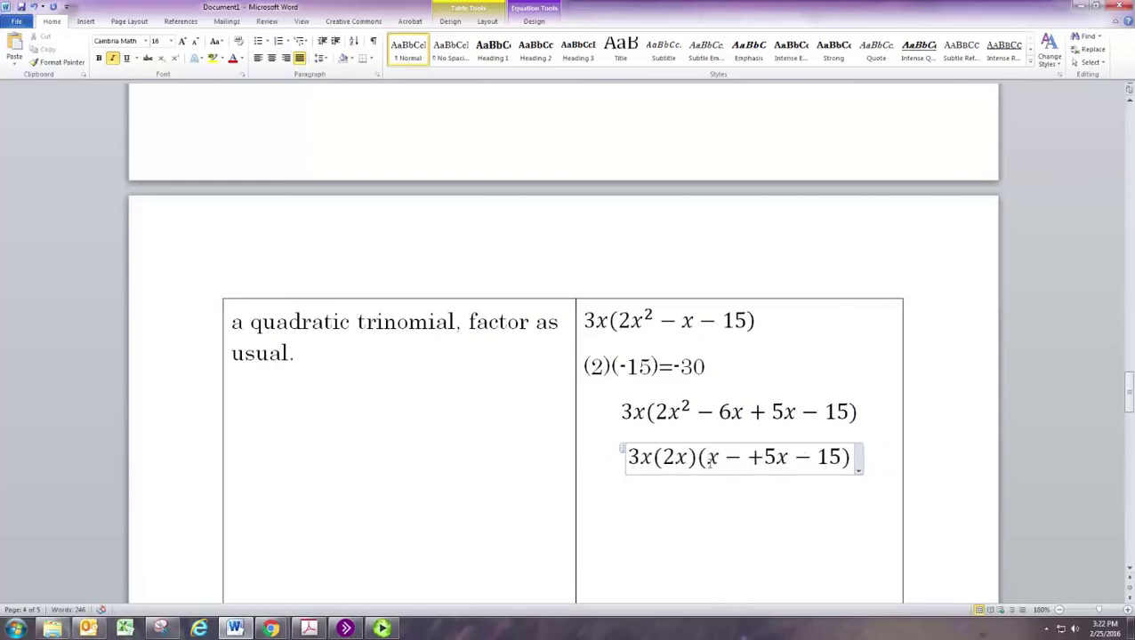
{"action": "type", "text": "3 "}
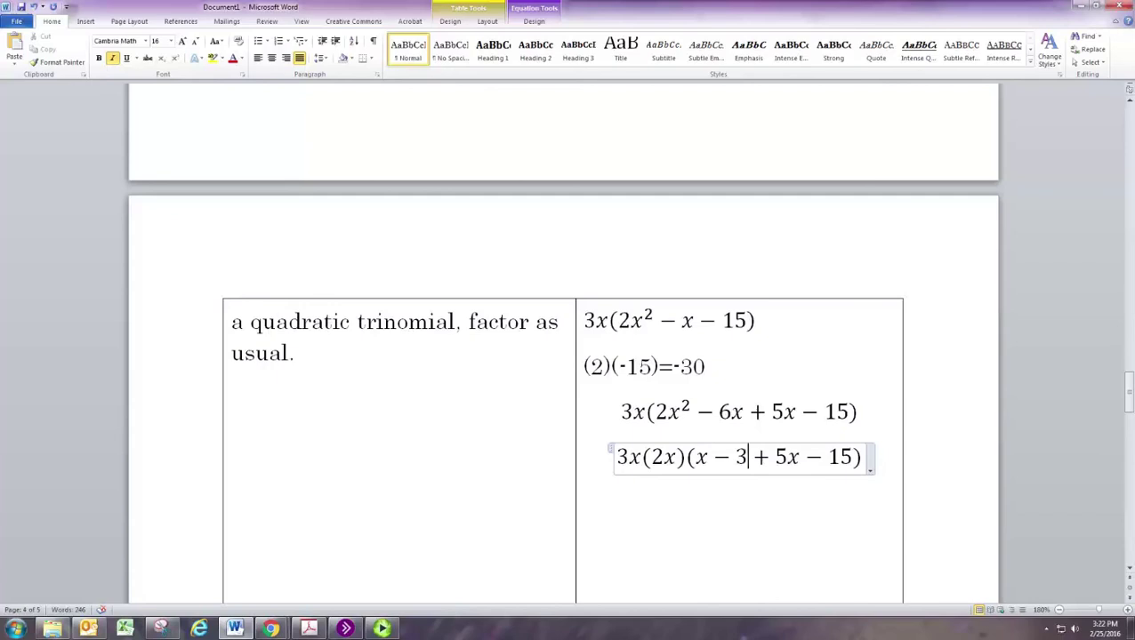
{"action": "type", "text": ")"}
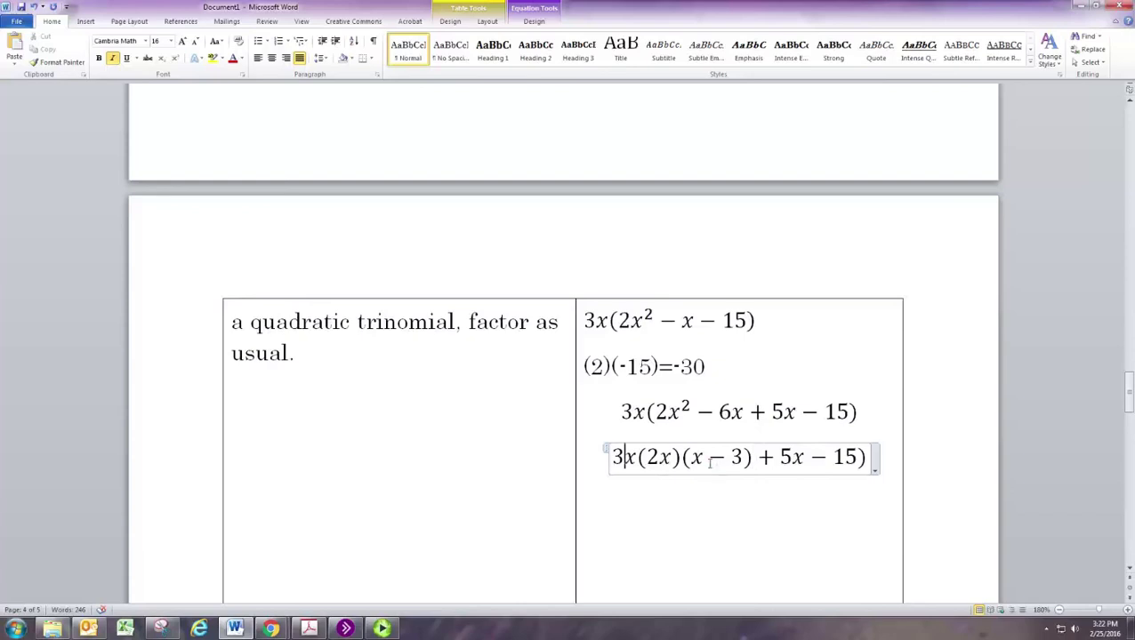
{"action": "type", "text": "("}
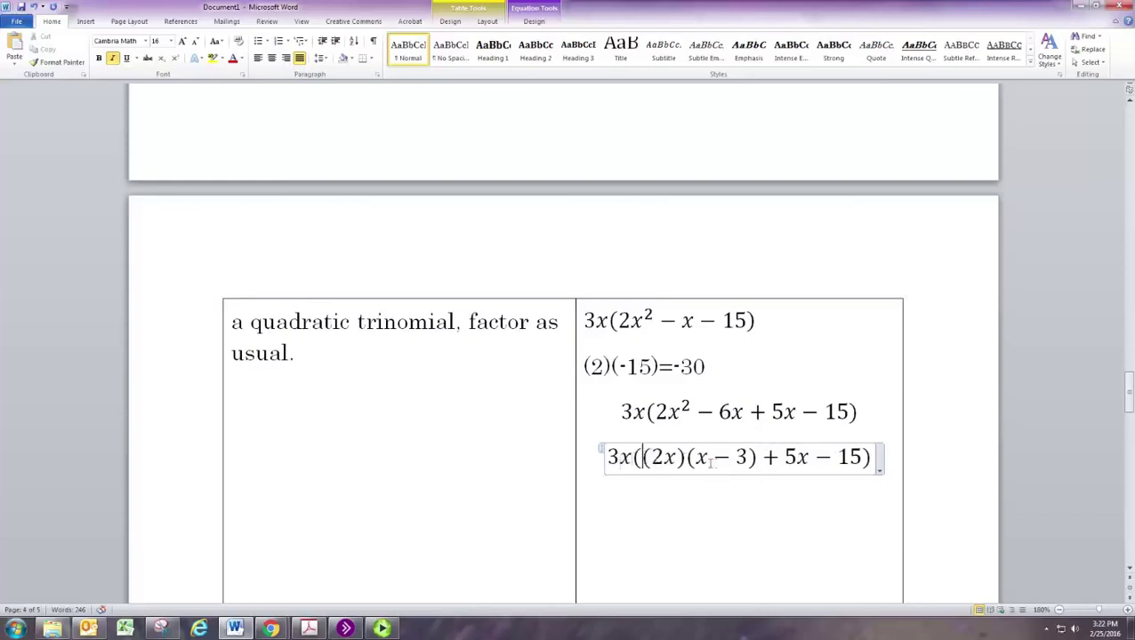
Step: Group the second pair as 5(x − 3), giving 3x((2x)(x − 3) + 5(x − 3))
{"action": "left_click_drag", "start_coordinate": [783, 457], "coordinate": [863, 458]}
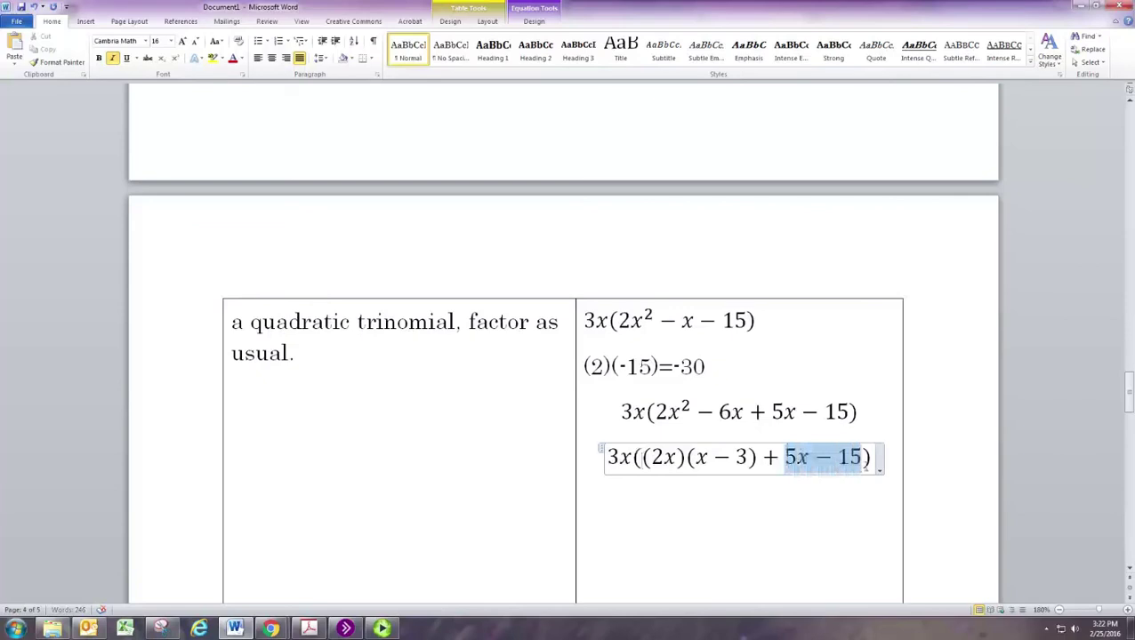
{"action": "left_click", "coordinate": [787, 464]}
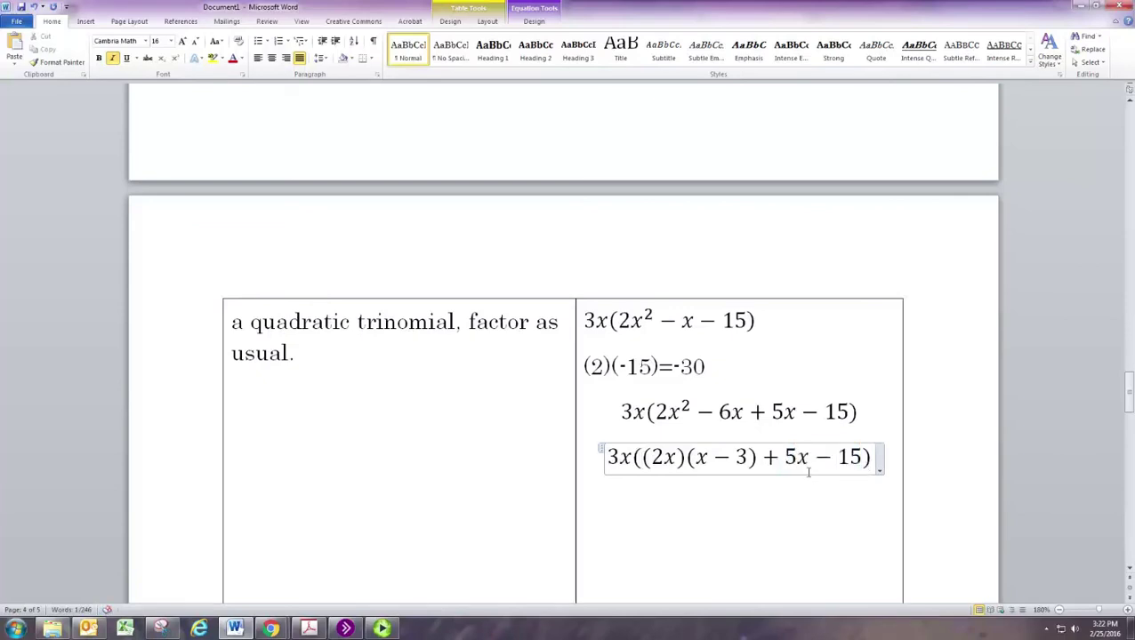
{"action": "key", "text": "Right"}
{"action": "type", "text": "("}
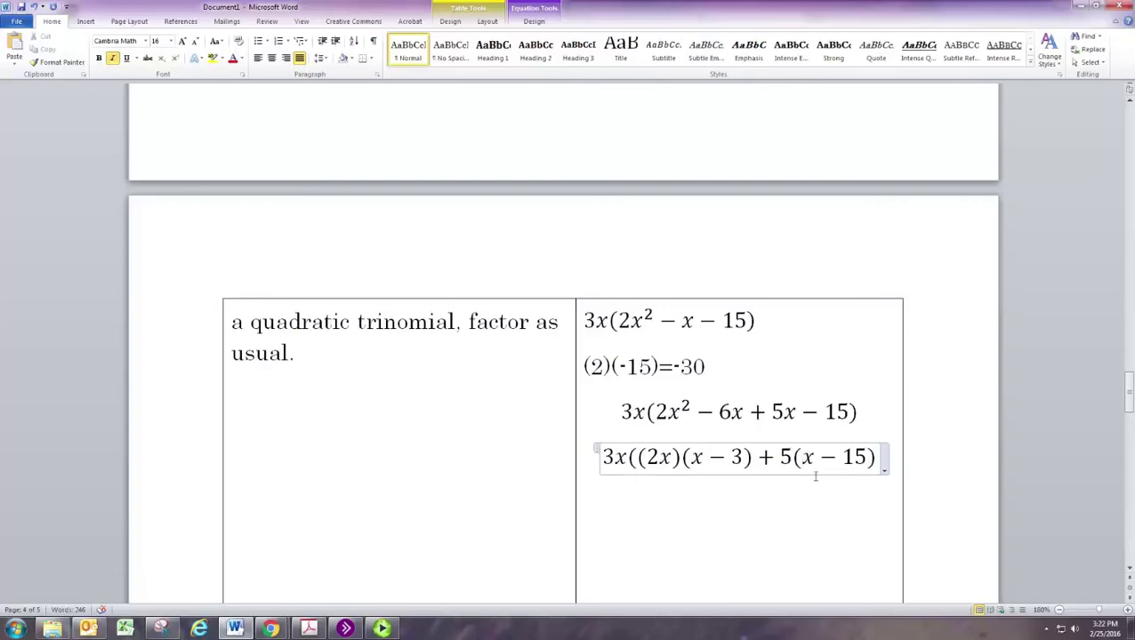
{"action": "key", "text": "Delete"}
{"action": "key", "text": "Delete"}
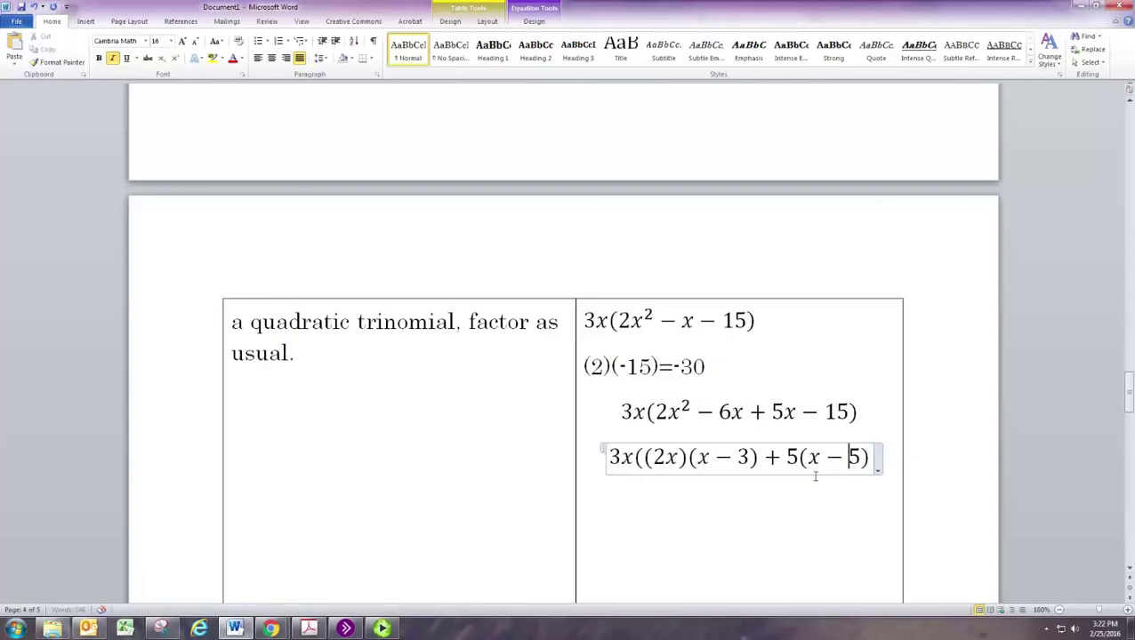
{"action": "type", "text": "3)"}
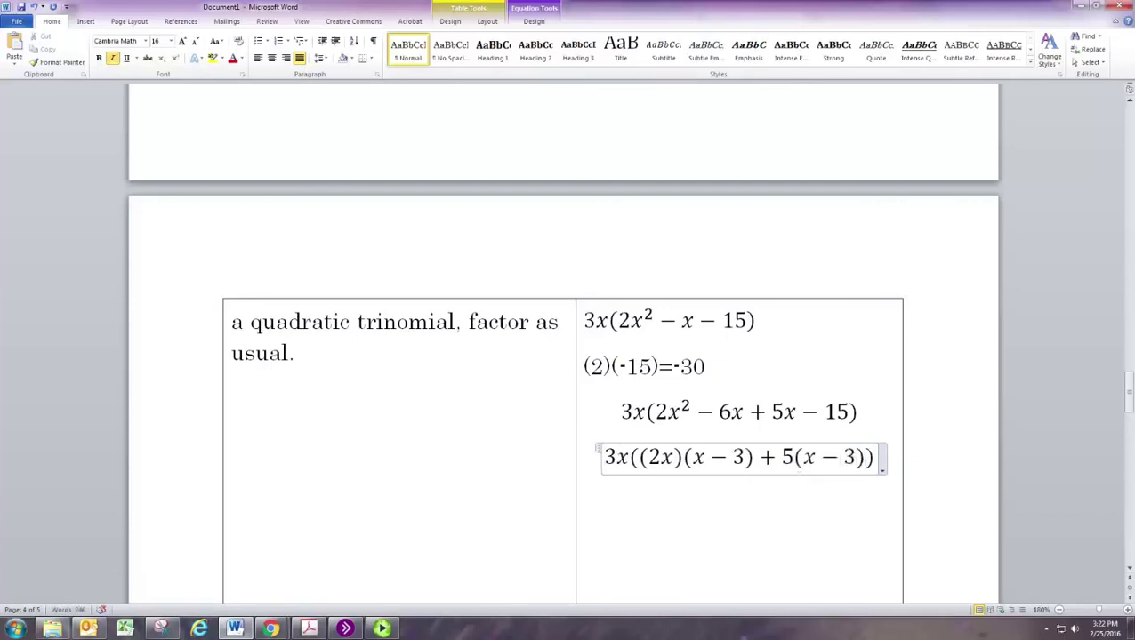
{"action": "left_click", "coordinate": [687, 458]}
{"action": "left_click_drag", "start_coordinate": [687, 465], "coordinate": [859, 470]}
{"action": "left_click", "coordinate": [794, 461]}
{"action": "scroll", "coordinate": [796, 509], "scroll_direction": "down", "scroll_amount": 3}
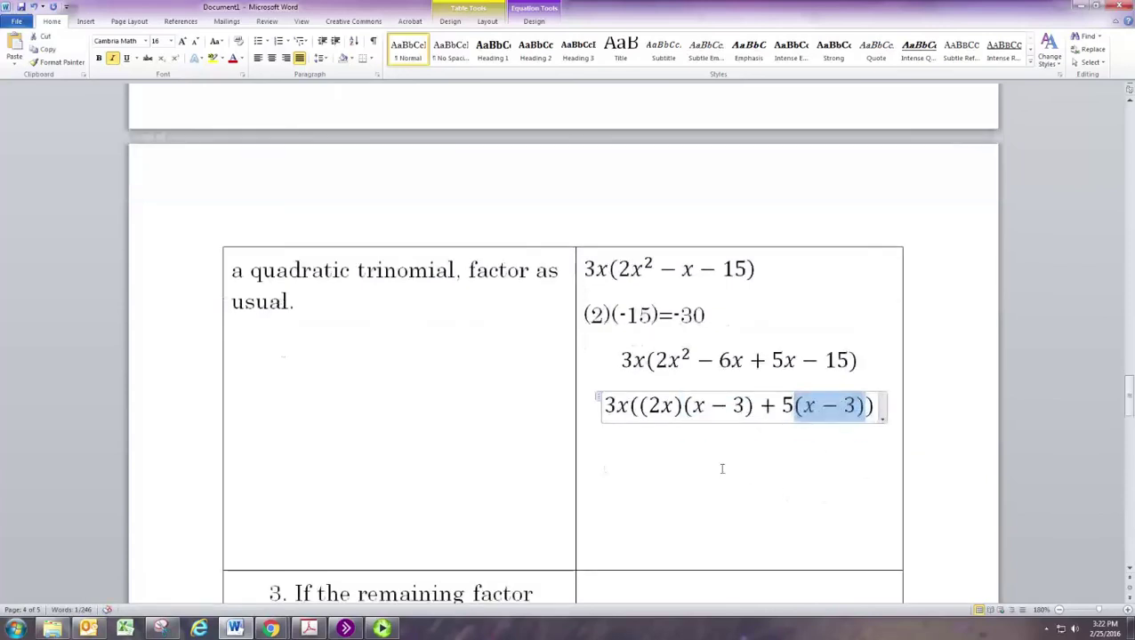
Step: Paste a copy of the grouped equation below and remove its (2x) factor
{"action": "left_click", "coordinate": [600, 300]}
{"action": "key", "text": "ctrl+c"}
{"action": "left_click", "coordinate": [656, 354]}
{"action": "key", "text": "ctrl+v"}
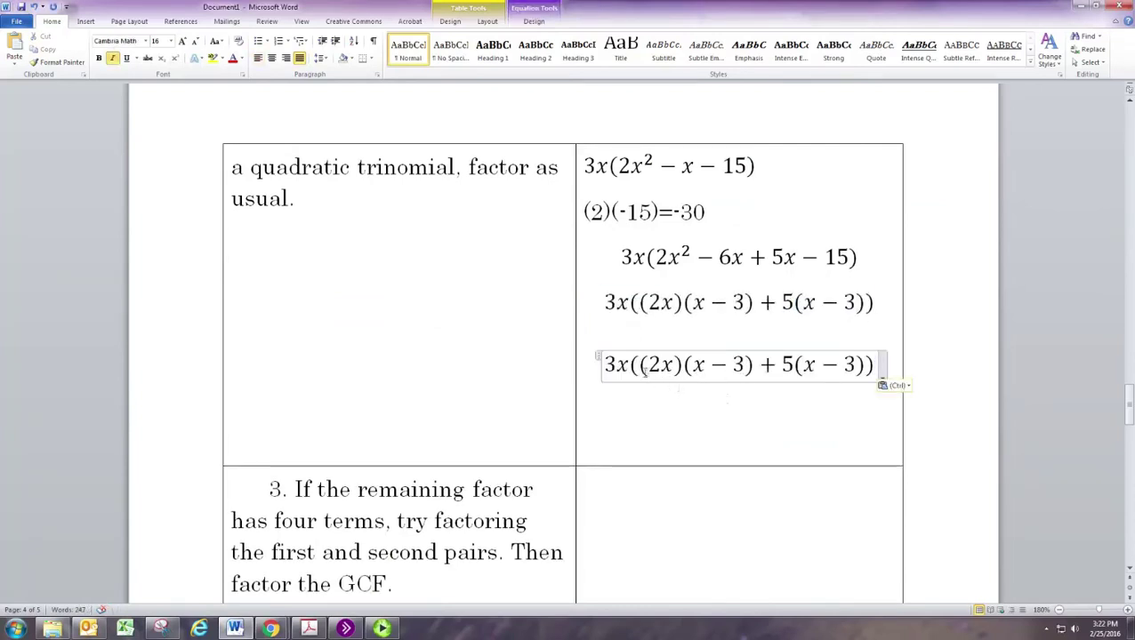
{"action": "left_click_drag", "start_coordinate": [630, 368], "coordinate": [690, 372]}
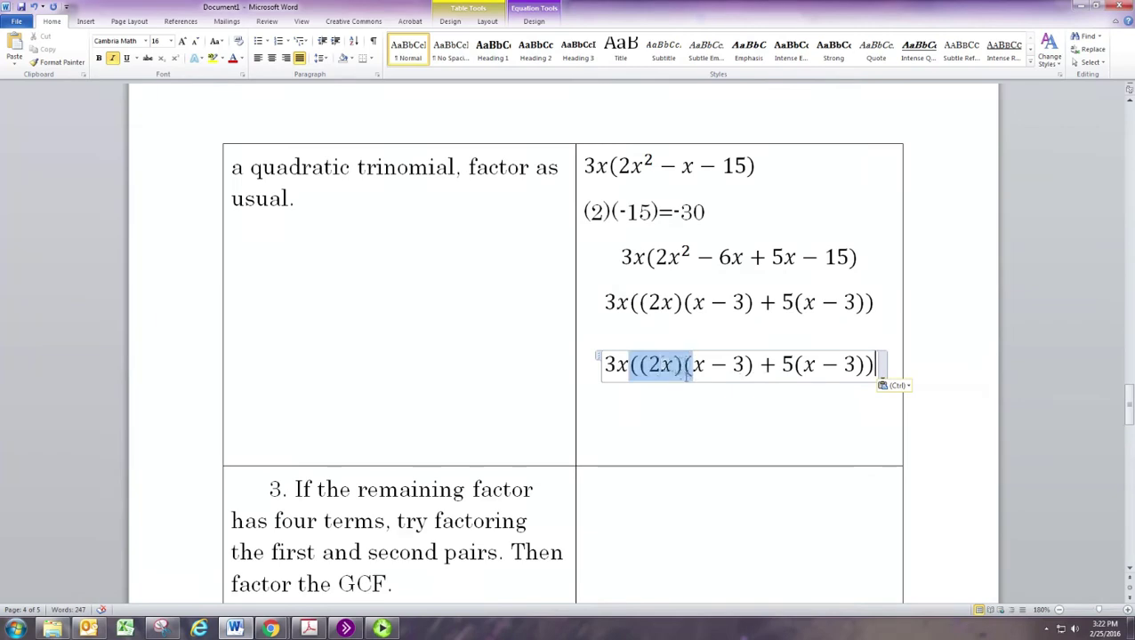
{"action": "key", "text": "BackSpace"}
{"action": "key", "text": "Delete"}
Step: Edit the copy into the fully factored form 3x(x − 3)(2x + 5)
{"action": "left_click", "coordinate": [681, 376]}
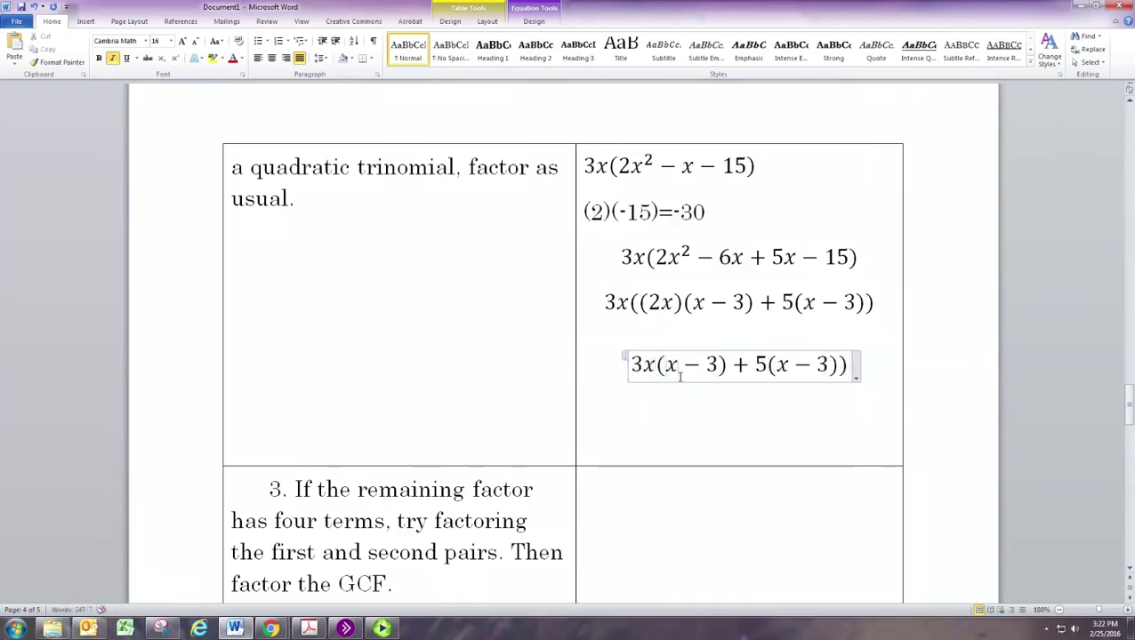
{"action": "key", "text": "Right"}
{"action": "key", "text": "Right"}
{"action": "key", "text": "Right"}
{"action": "key", "text": "Right"}
{"action": "key", "text": "Right"}
{"action": "key", "text": "Delete"}
{"action": "key", "text": "Delete"}
{"action": "key", "text": "Delete"}
{"action": "key", "text": "Delete"}
{"action": "key", "text": "Delete"}
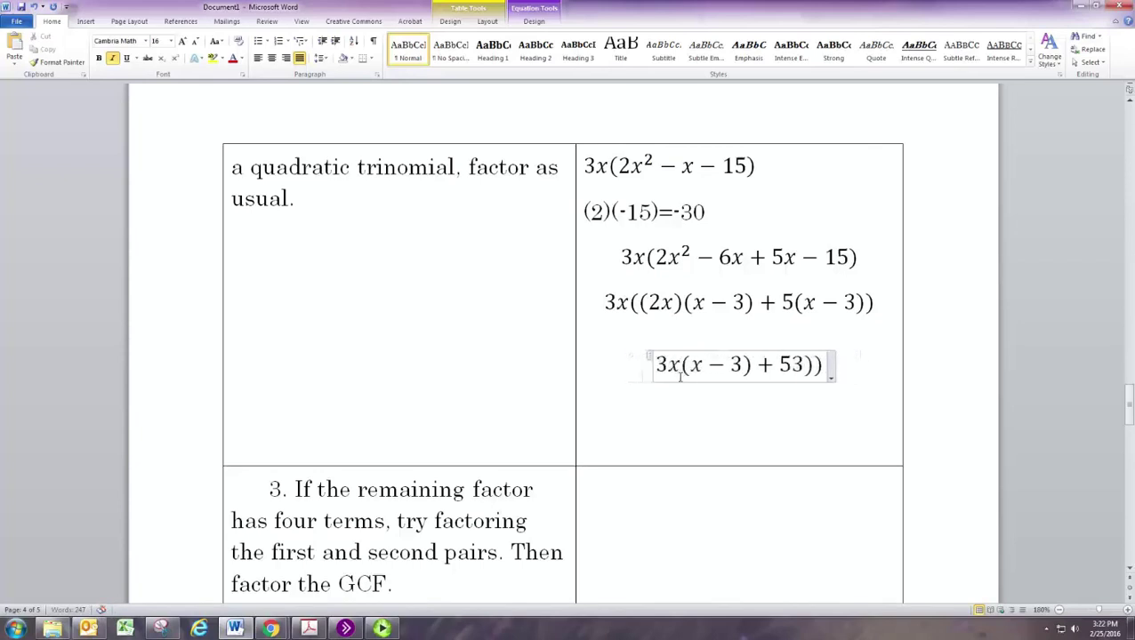
{"action": "key", "text": "Delete"}
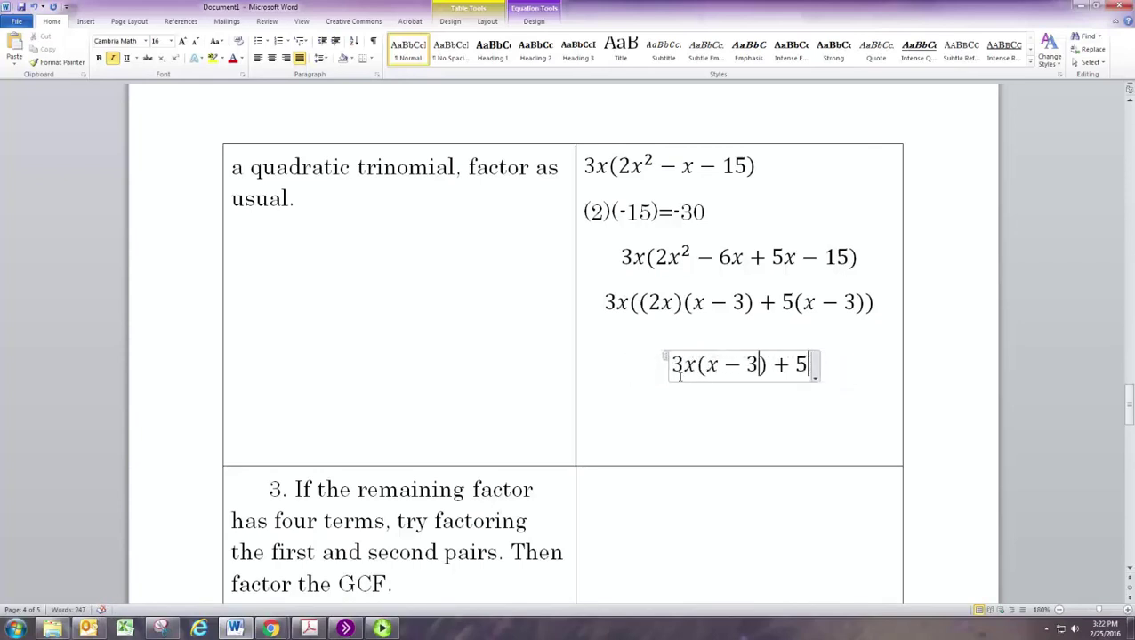
{"action": "type", "text": "("}
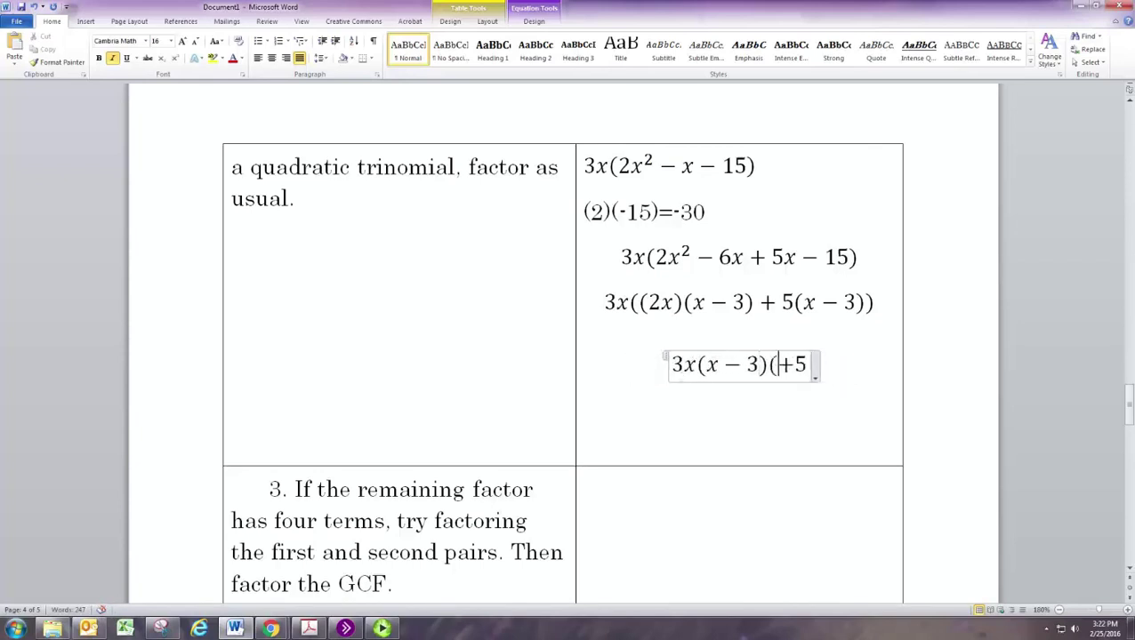
{"action": "type", "text": "2x"}
{"action": "key", "text": "End"}
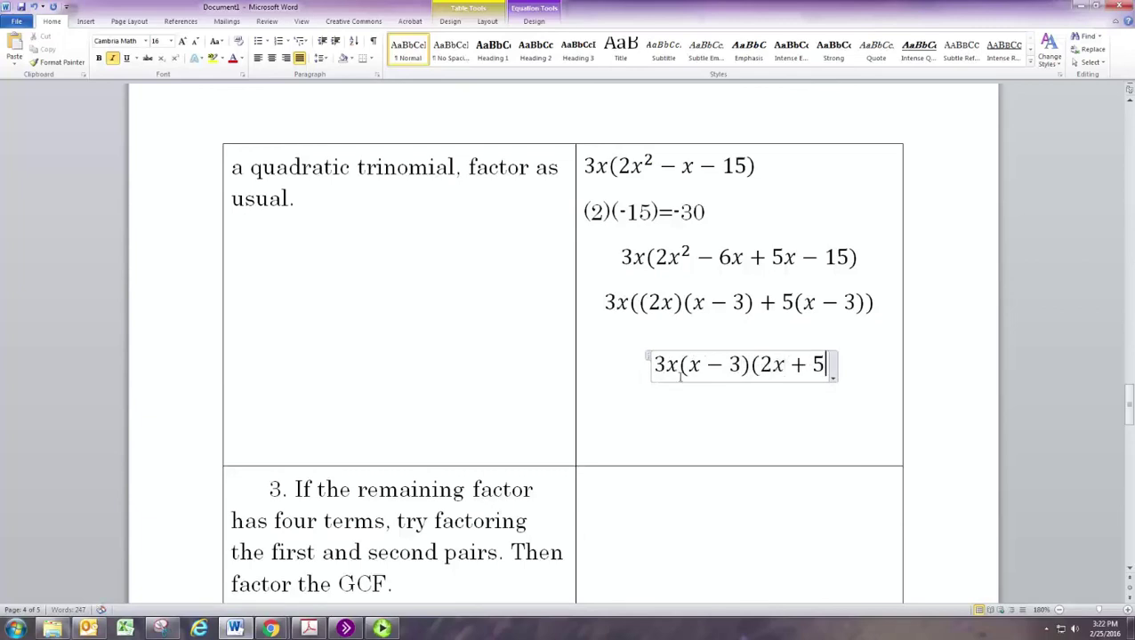
{"action": "type", "text": ")"}
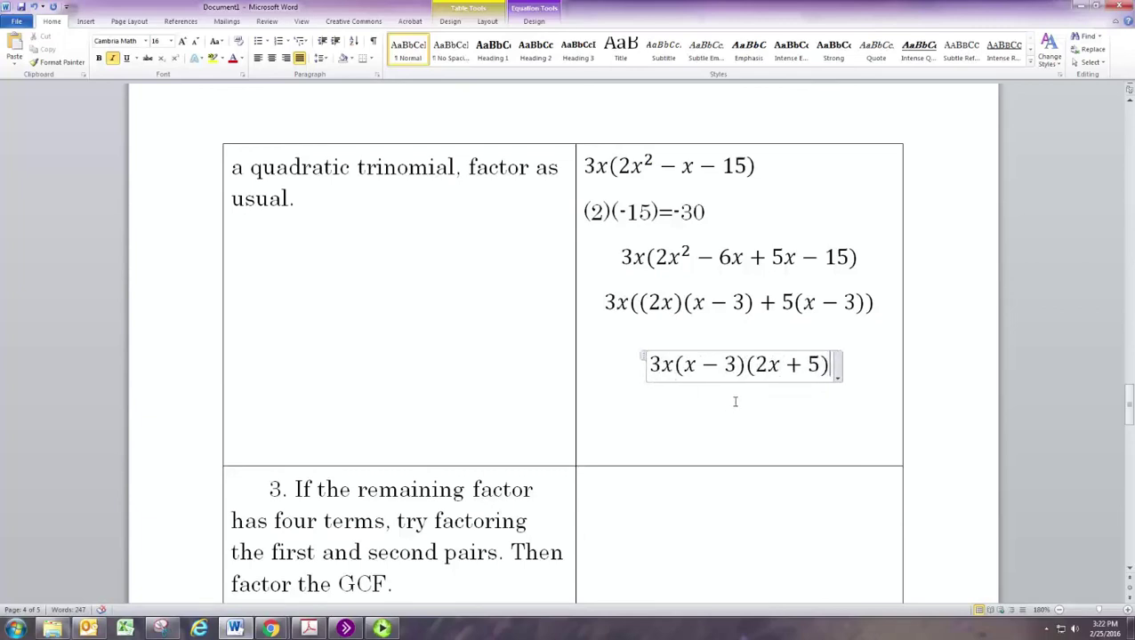